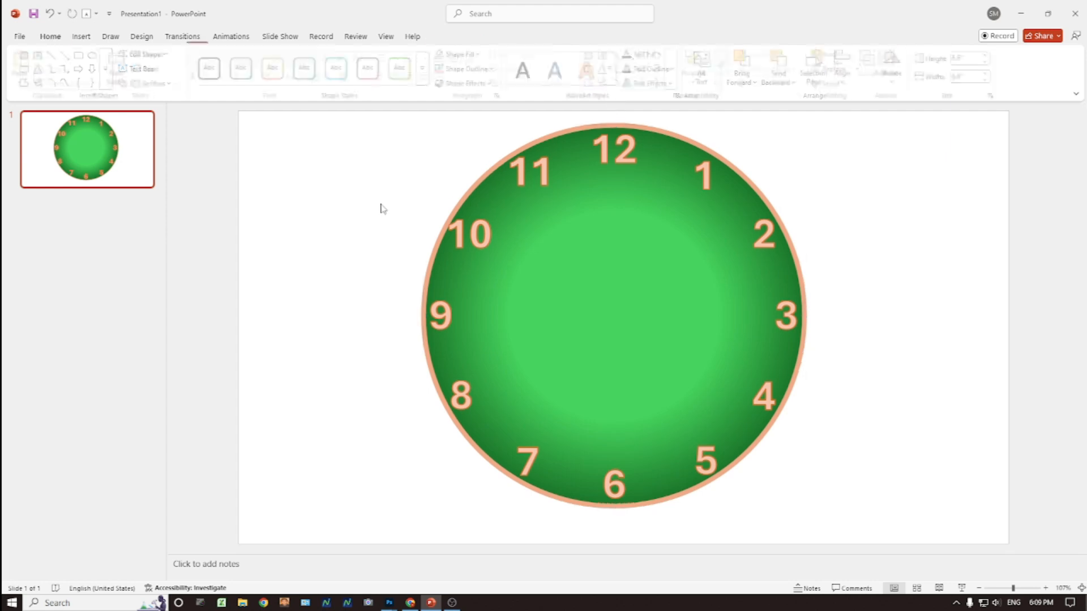
# Deselect everything on the slide and change the slide background to a gradient fill
pyautogui.hotkey('alt', '4')
pyautogui.click(387, 207)
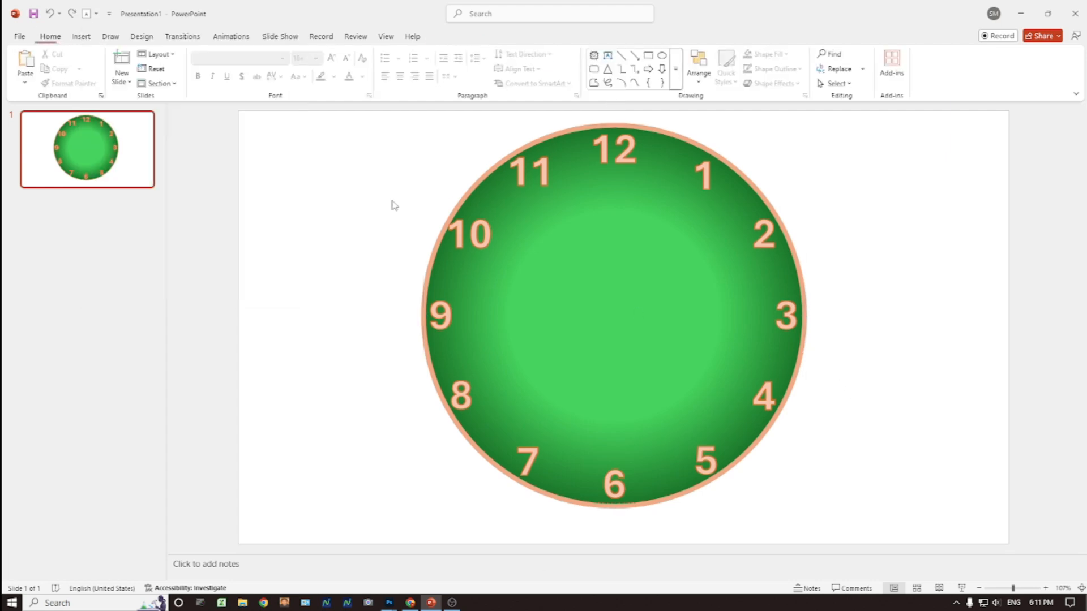
pyautogui.click(141, 36)
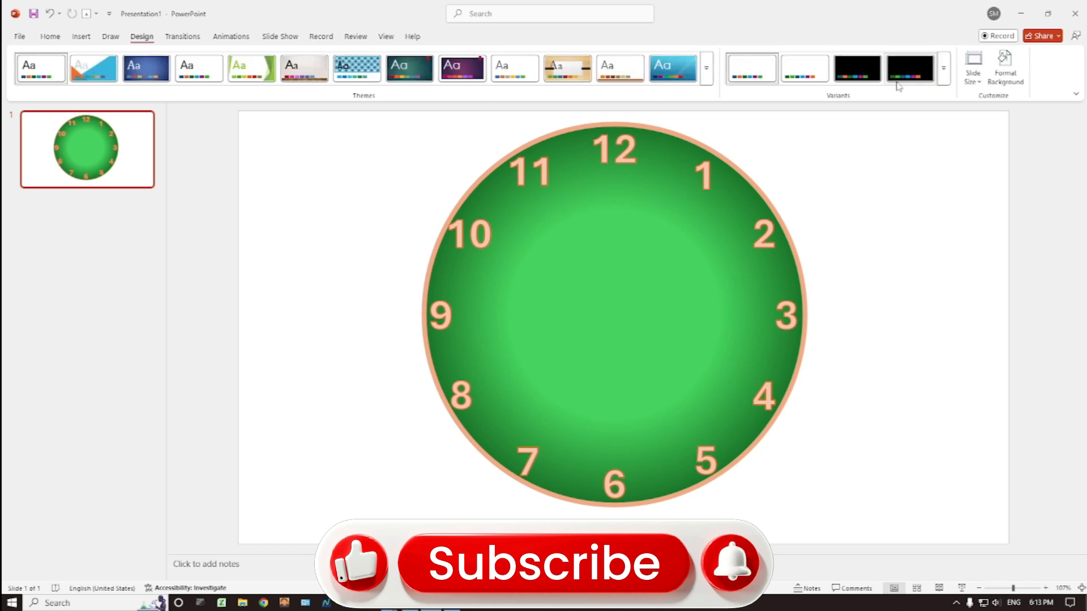
pyautogui.click(1003, 72)
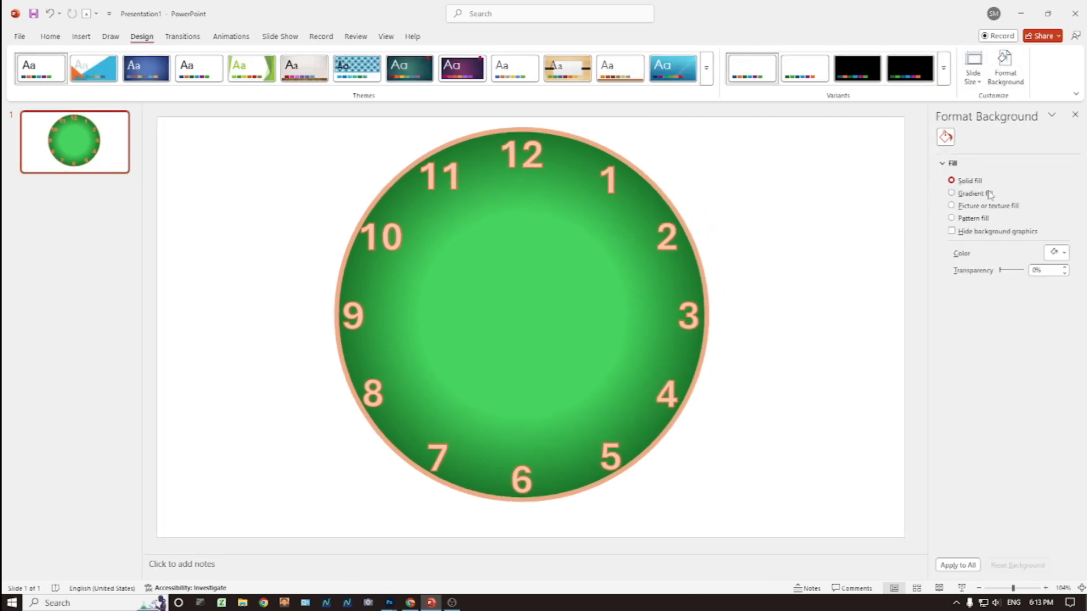
pyautogui.click(951, 193)
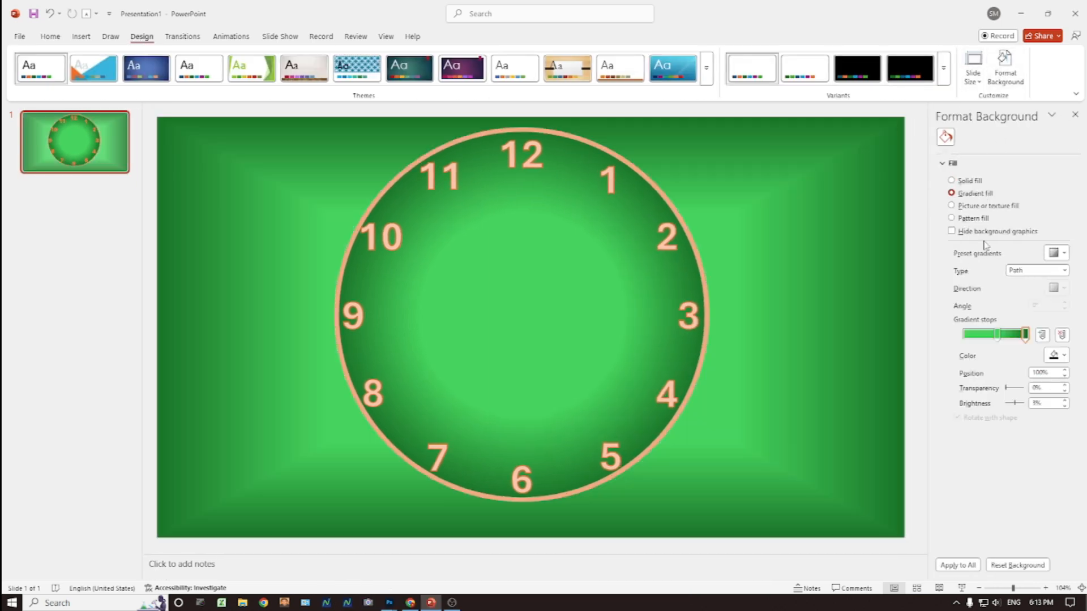
# Try the orange and the dark blue preset gradients on the slide background
pyautogui.click(1065, 254)
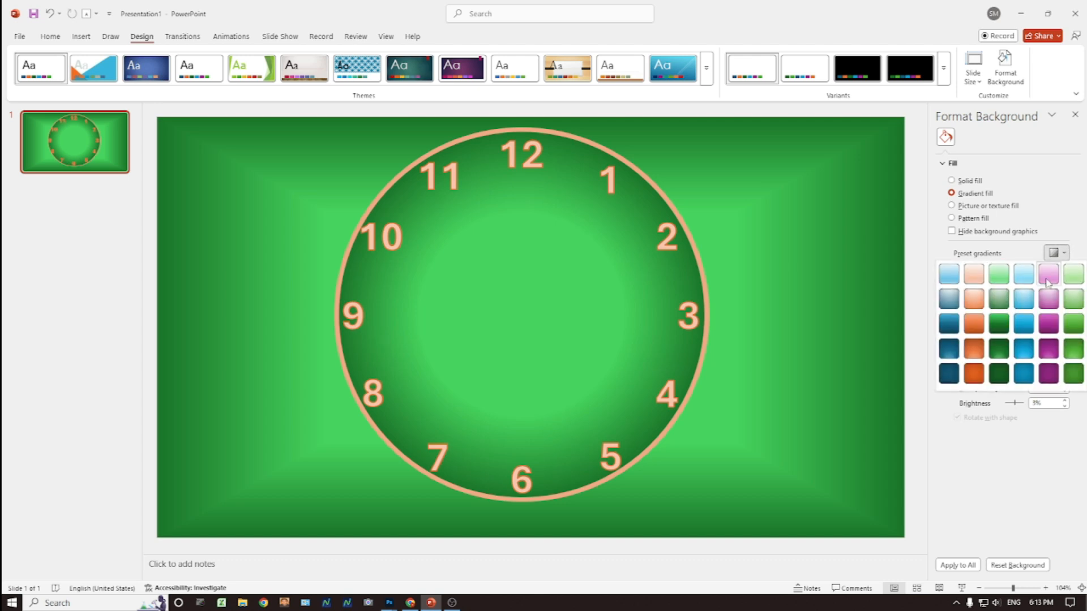
pyautogui.click(973, 299)
pyautogui.click(1064, 254)
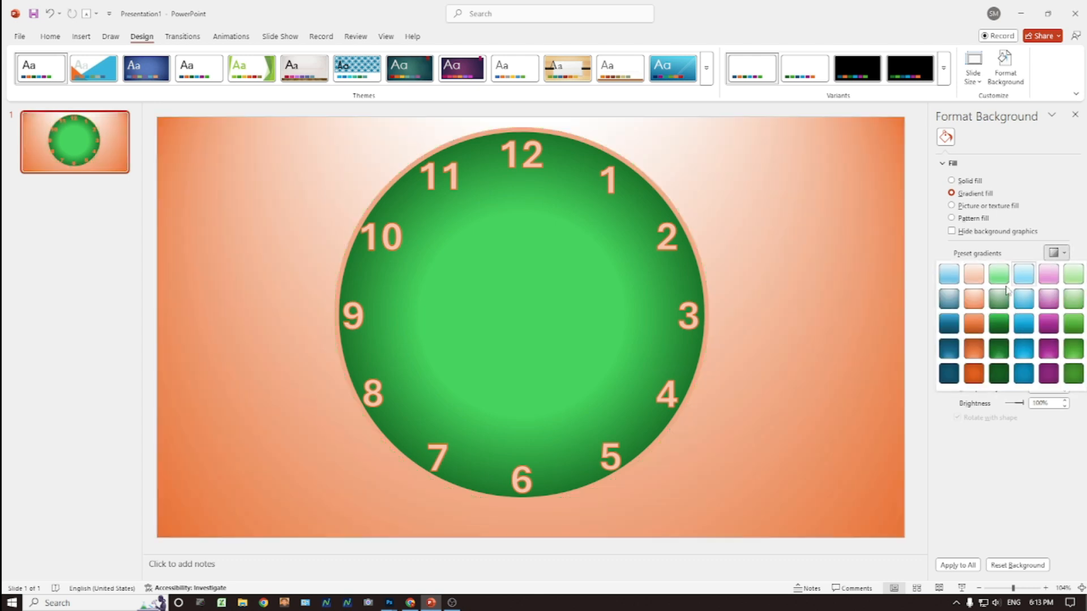
pyautogui.click(948, 298)
# Apply the light-to-purple preset gradient to the slide background and change its gradient type to a rectangle-shaped spread
pyautogui.click(1065, 255)
pyautogui.click(1042, 298)
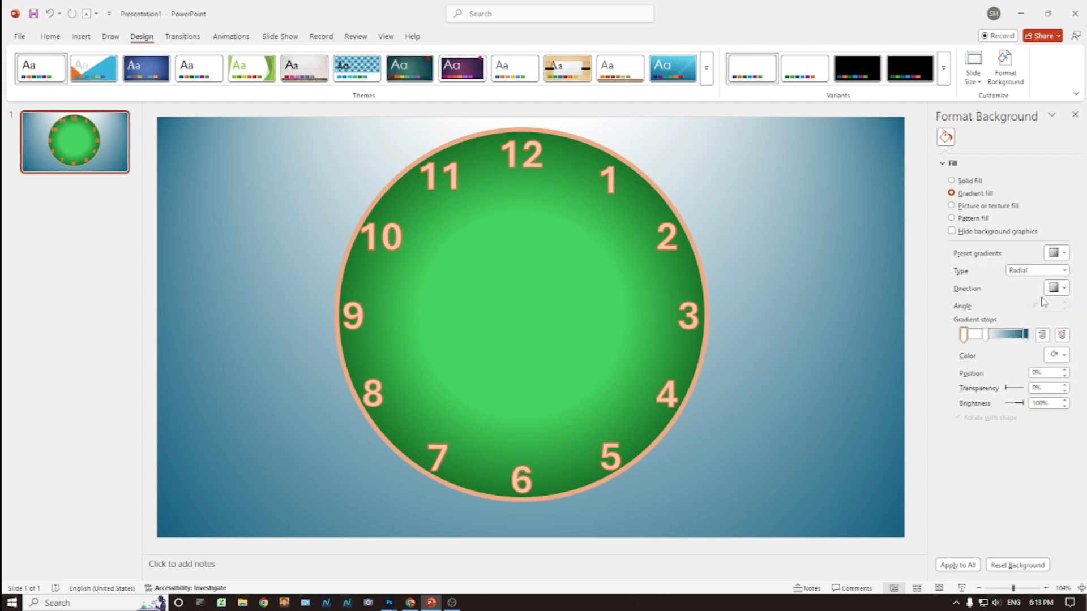
pyautogui.click(1065, 271)
pyautogui.click(1026, 308)
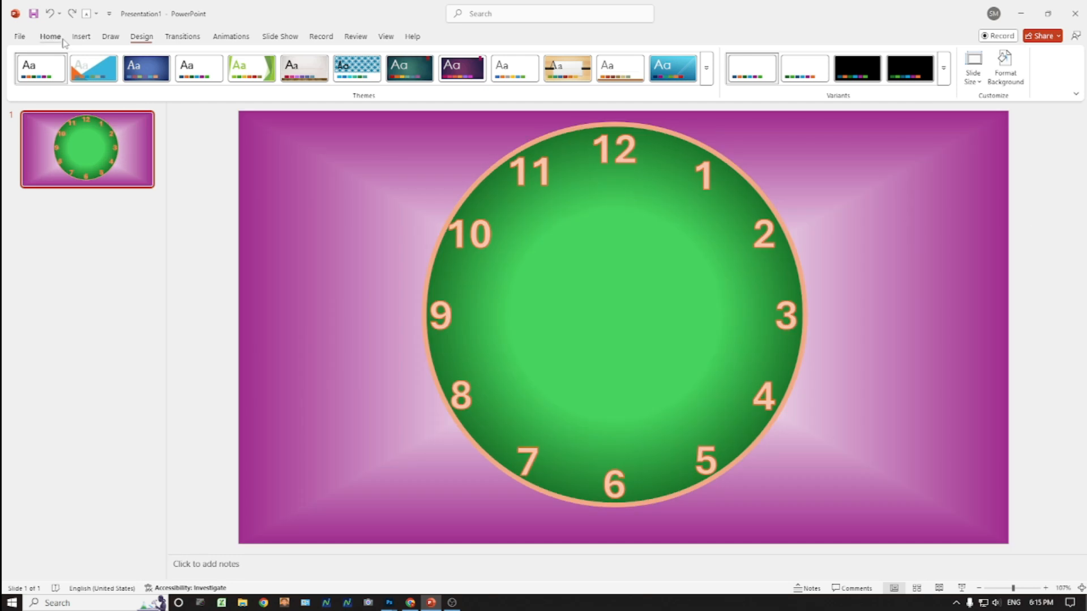
# Draw a tall trapezoid about 3 inches high and 1.07 inches wide in the empty area beside the clock's 9 and 10
pyautogui.click(81, 37)
pyautogui.click(227, 64)
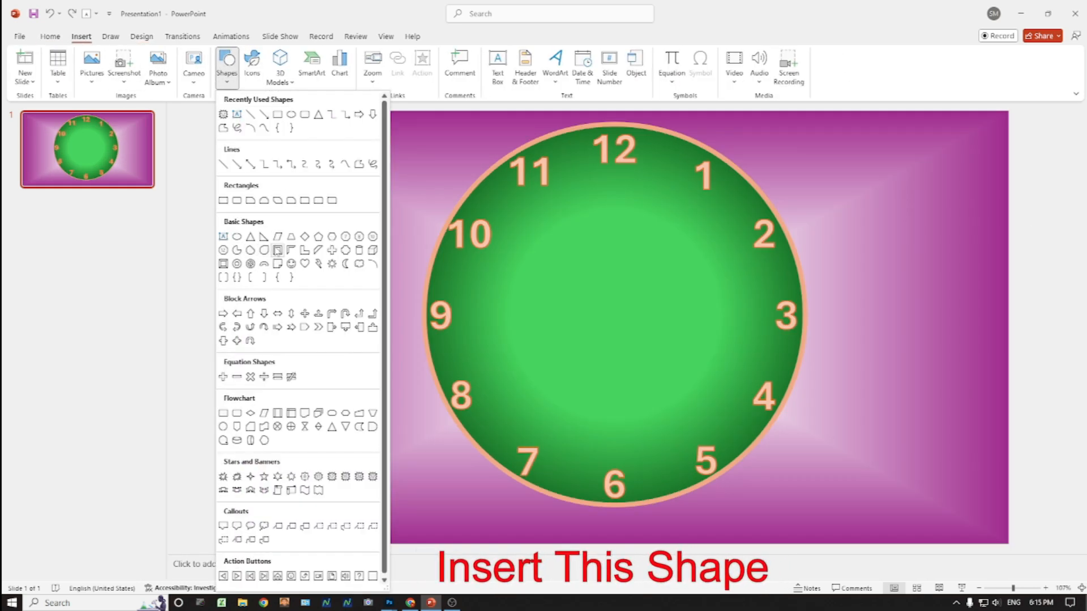
pyautogui.click(294, 240)
pyautogui.moveTo(285, 204); pyautogui.dragTo(349, 380)
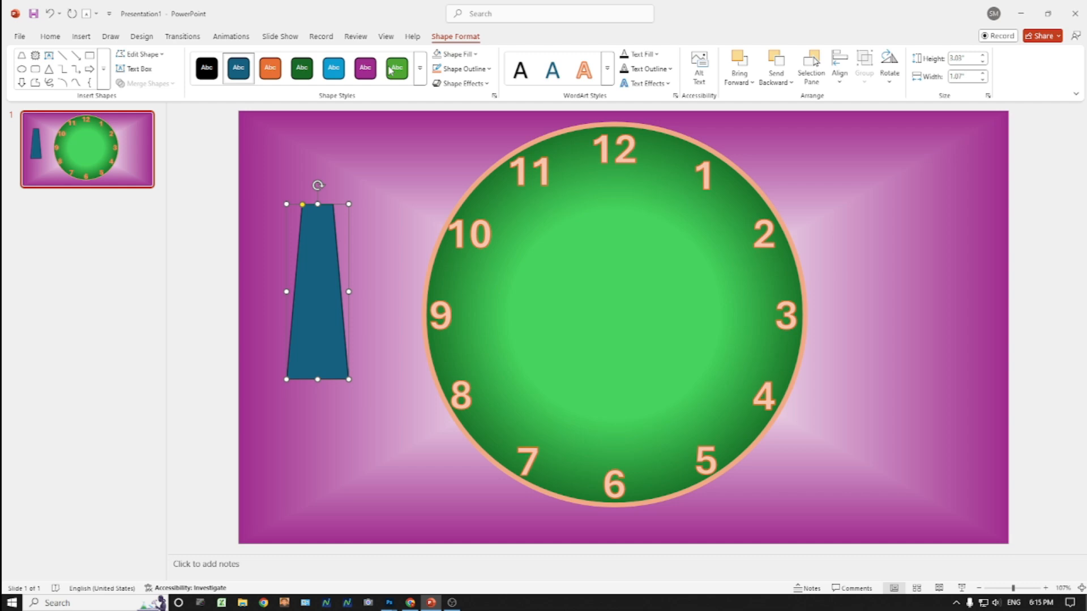
# Fill the trapezoid with black and remove its outline
pyautogui.click(453, 54)
pyautogui.click(456, 187)
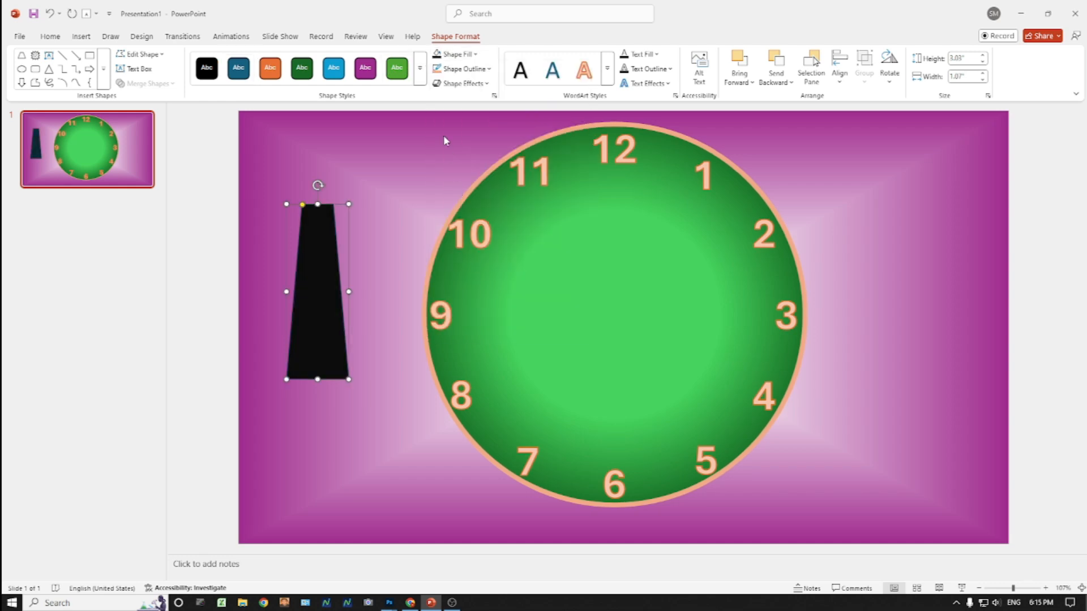
pyautogui.click(461, 69)
pyautogui.click(457, 264)
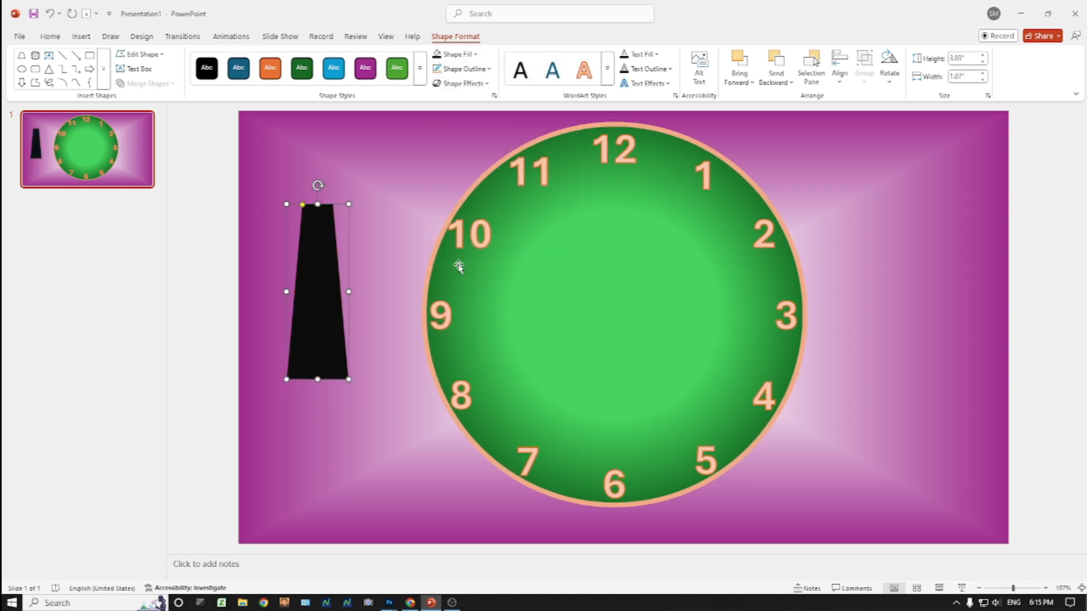
# Reshape the trapezoid into a sharply pointed spike about 0.26 inches wide and place a copy beside it
pyautogui.moveTo(304, 204); pyautogui.dragTo(338, 215)
pyautogui.moveTo(349, 292)
pyautogui.mouseDown()
pyautogui.moveTo(298, 295)
pyautogui.moveTo(349, 311)
pyautogui.mouseUp()
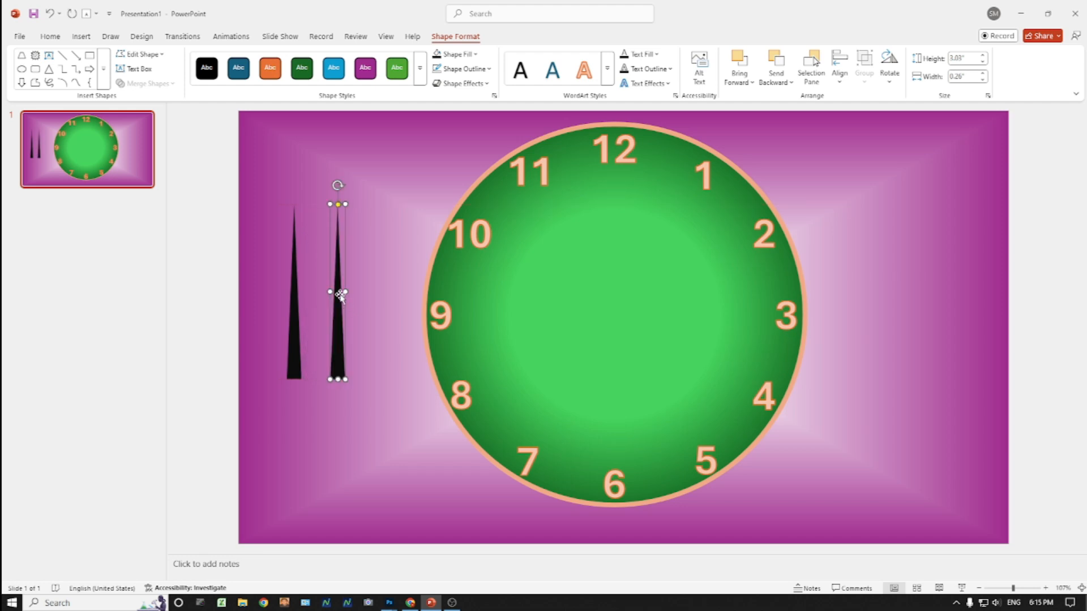
# Flip the copied spike vertically and align the two spikes base to base in one vertical line
pyautogui.click(889, 68)
pyautogui.click(912, 134)
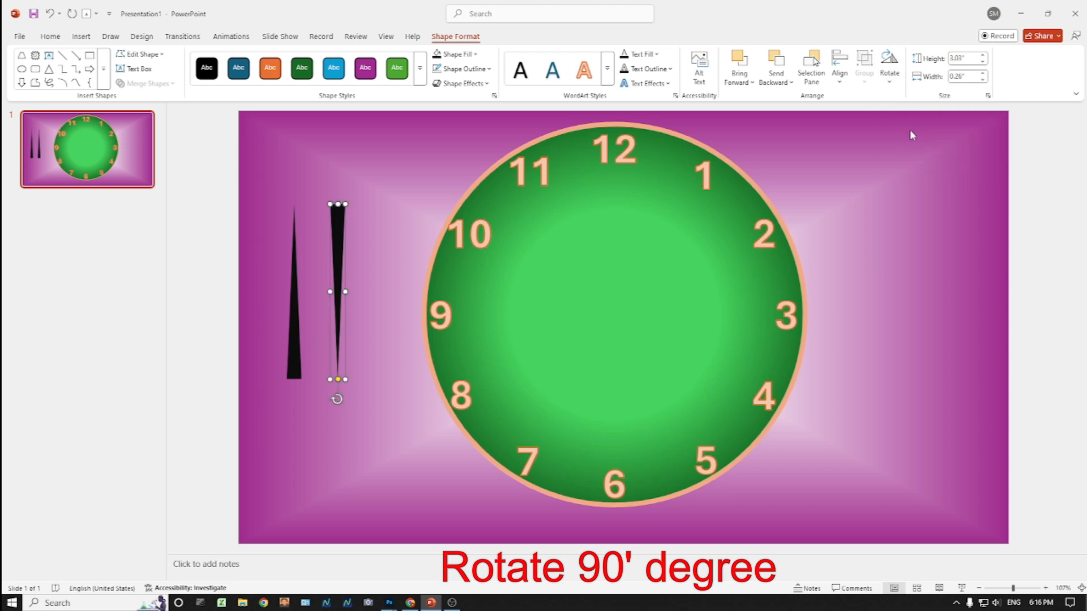
pyautogui.moveTo(346, 242); pyautogui.dragTo(293, 409)
pyautogui.moveTo(293, 368); pyautogui.dragTo(298, 327)
pyautogui.moveTo(296, 369); pyautogui.dragTo(300, 339)
# Group the two black spikes into one object and deselect it
pyautogui.keyDown('shift'); pyautogui.click(299, 317); pyautogui.keyUp('shift')
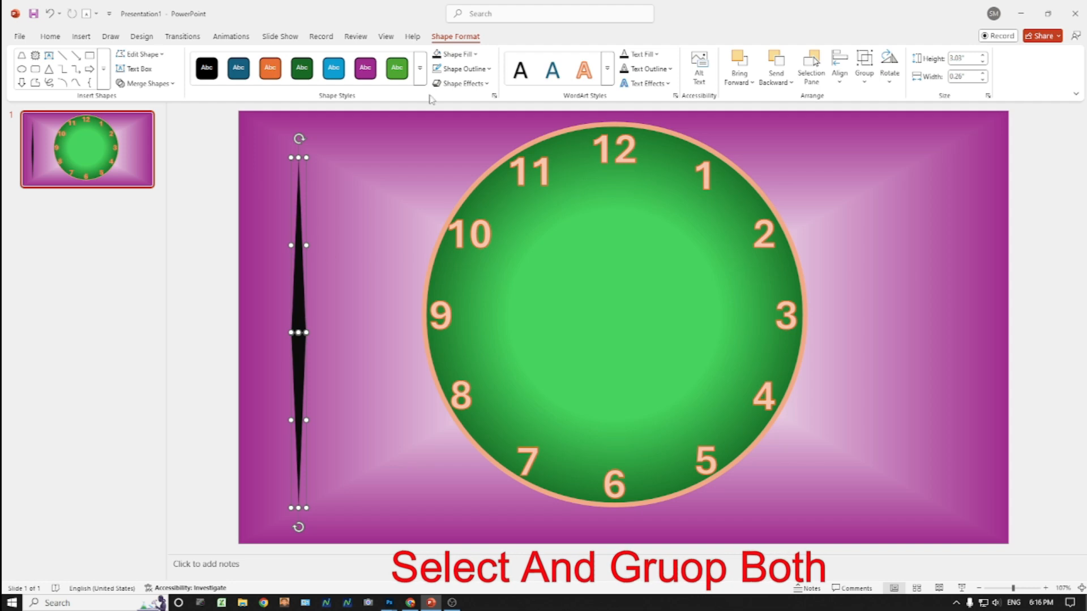
pyautogui.click(863, 84)
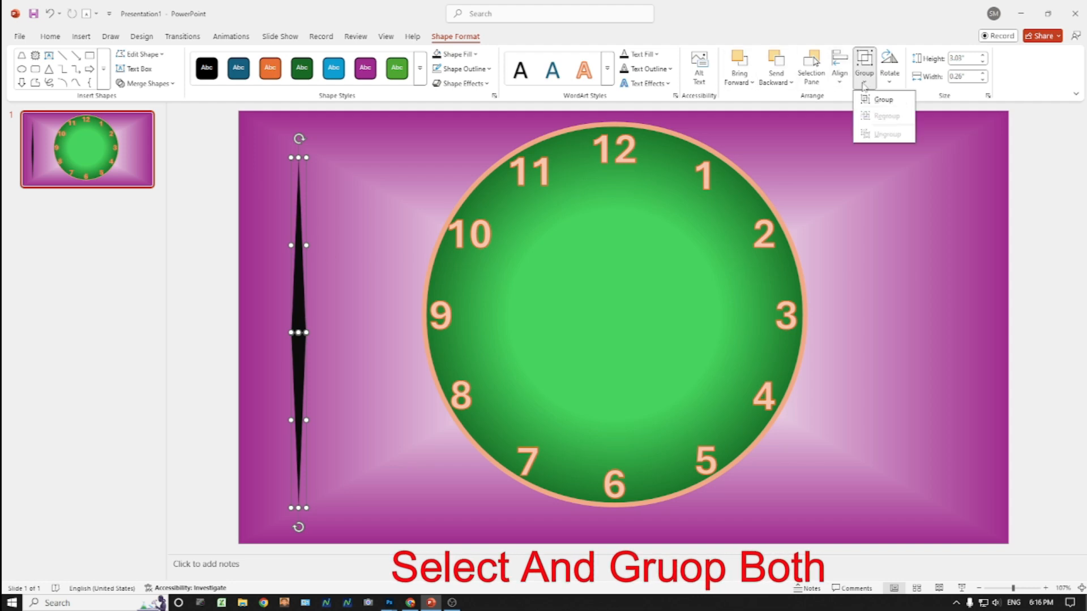
pyautogui.click(878, 100)
pyautogui.click(389, 210)
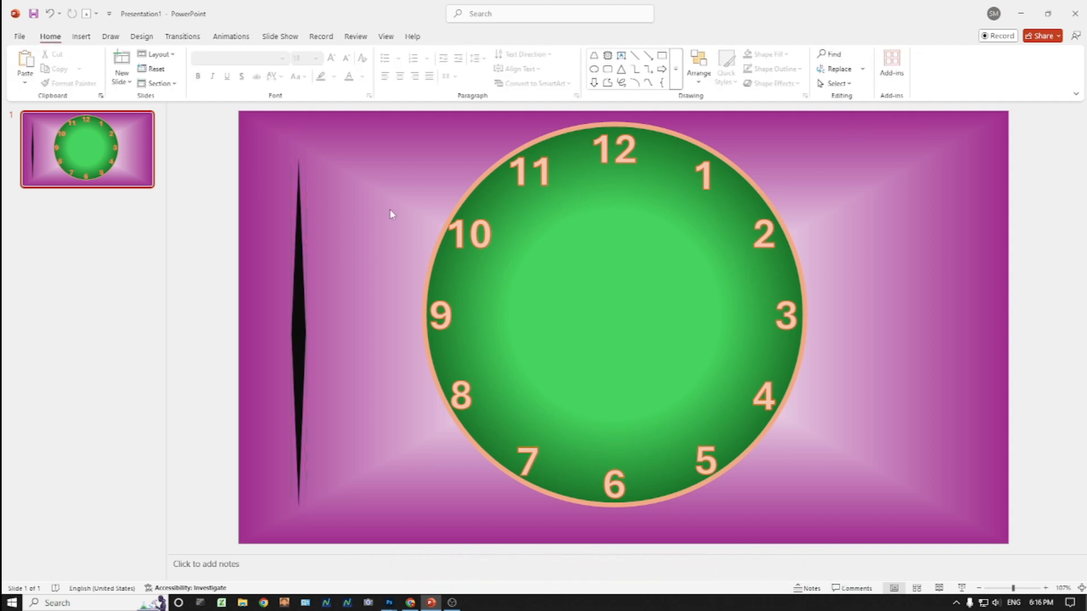
# Shorten the grouped spikes and center them on the clock face, pointing to 12 and 6
pyautogui.click(300, 289)
pyautogui.moveTo(310, 512); pyautogui.dragTo(300, 430)
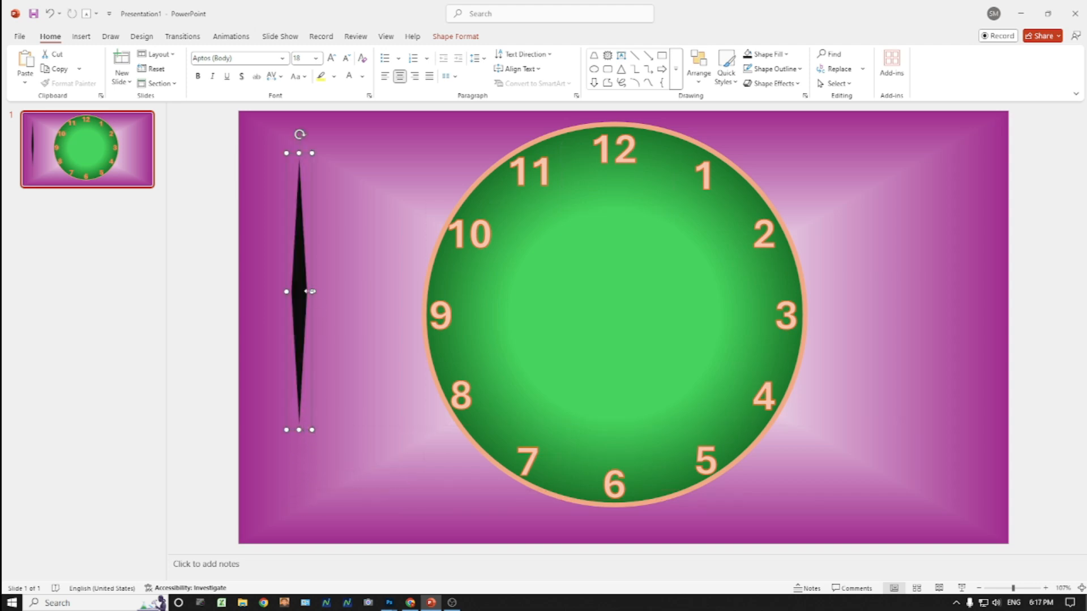
pyautogui.moveTo(315, 291); pyautogui.dragTo(615, 320)
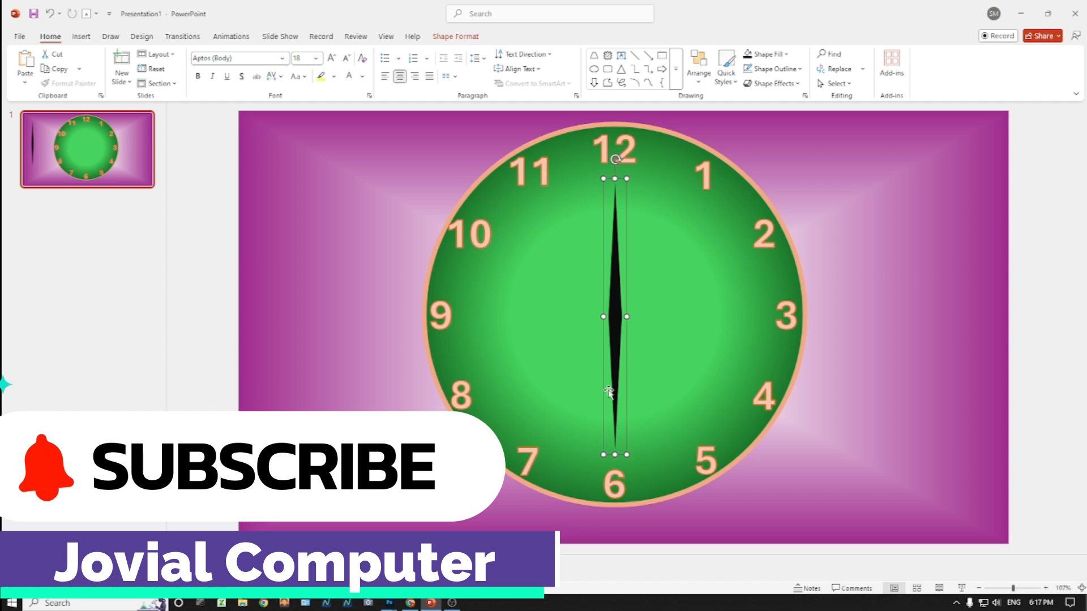
pyautogui.moveTo(615, 454); pyautogui.dragTo(615, 466)
pyautogui.moveTo(616, 372)
pyautogui.mouseDown()
pyautogui.moveTo(614, 357)
pyautogui.moveTo(615, 367)
pyautogui.mouseUp()
# Make the lower spike inside the group invisible by setting it to No Outline and No Fill
pyautogui.keyDown('shift'); pyautogui.click(615, 369); pyautogui.keyUp('shift')
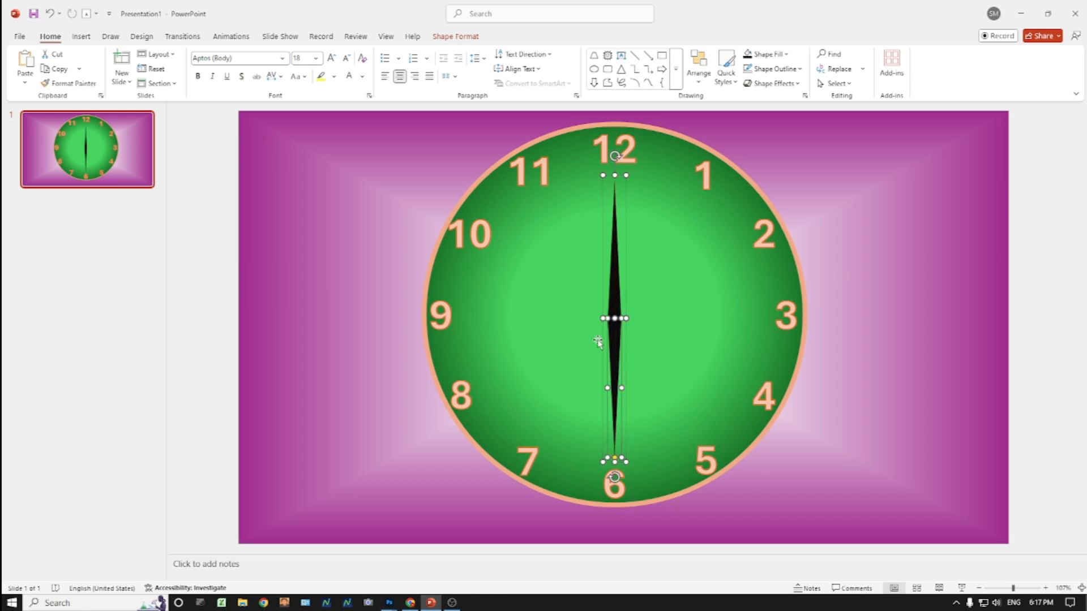
pyautogui.click(520, 309)
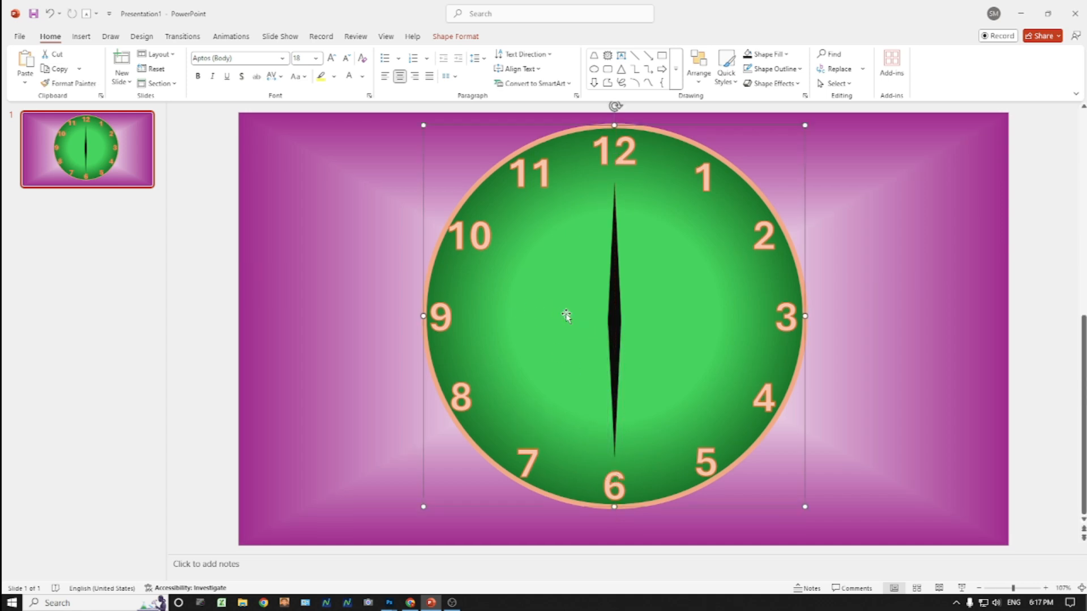
pyautogui.click(610, 334)
pyautogui.keyDown('shift'); pyautogui.click(612, 336); pyautogui.keyUp('shift')
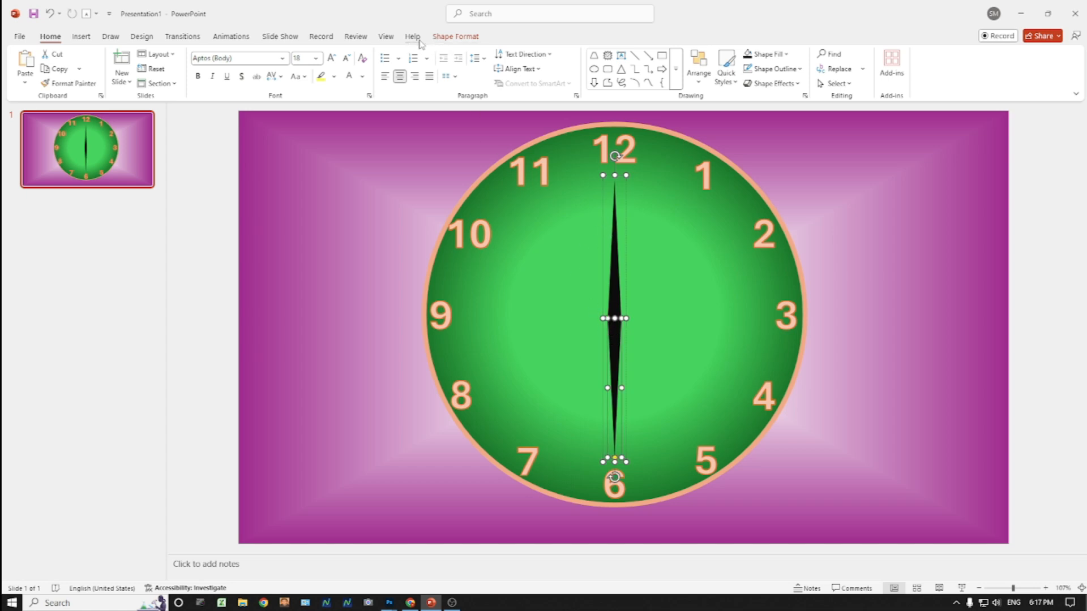
pyautogui.click(455, 37)
pyautogui.click(468, 75)
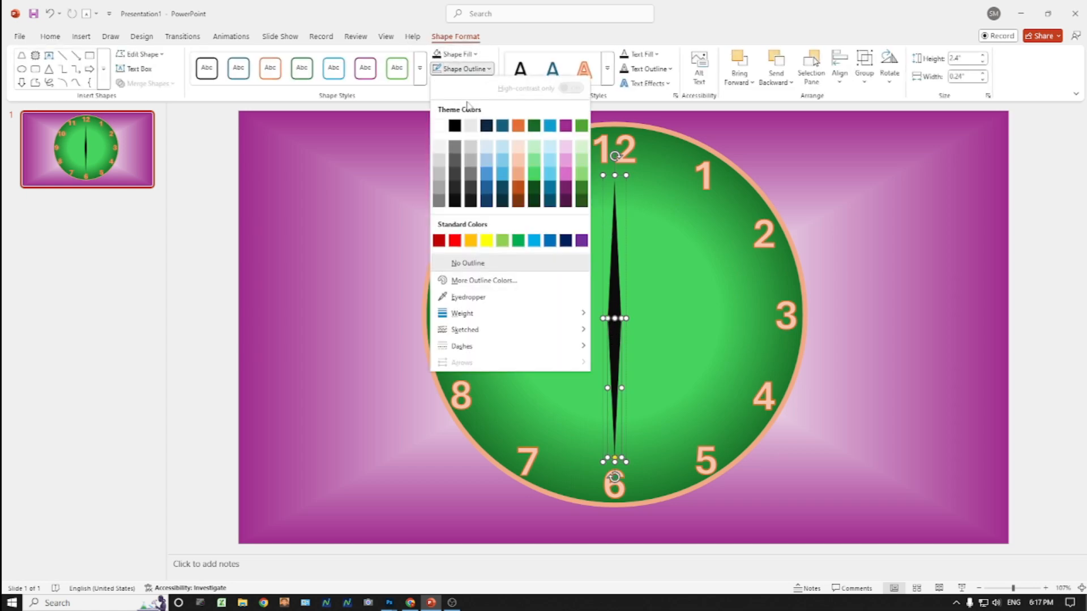
pyautogui.click(468, 263)
pyautogui.click(456, 53)
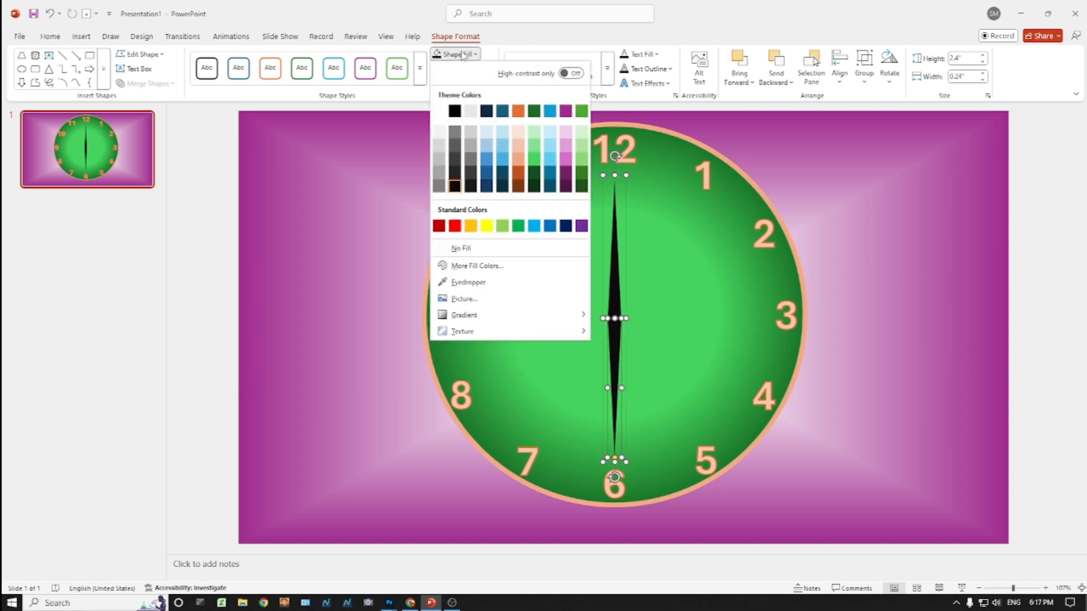
pyautogui.click(462, 250)
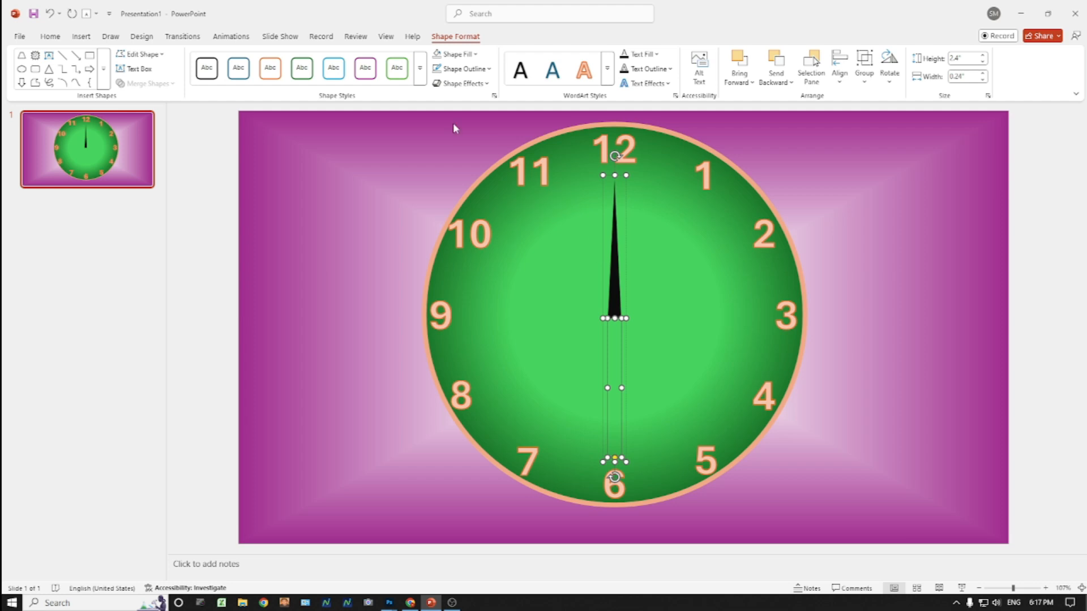
# Apply the Spin emphasis animation to the clock hand group
pyautogui.click(238, 36)
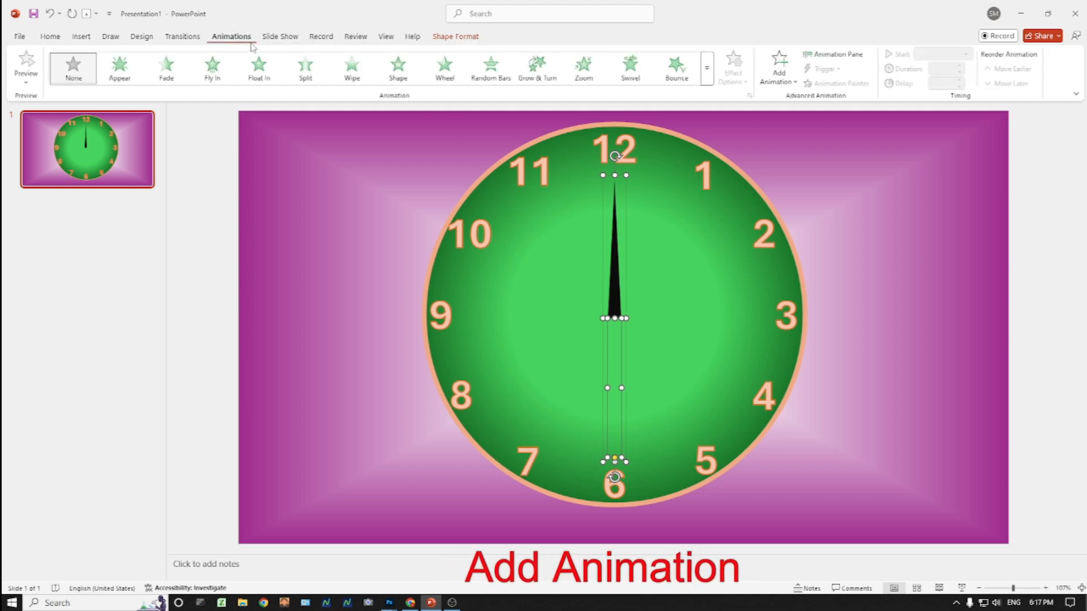
pyautogui.click(707, 72)
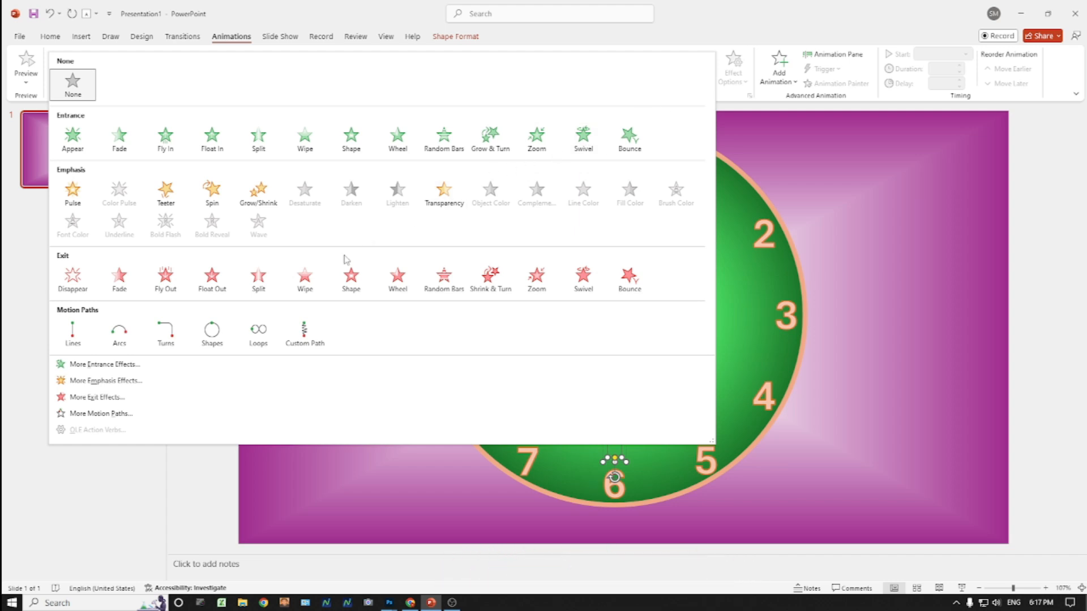
pyautogui.click(213, 193)
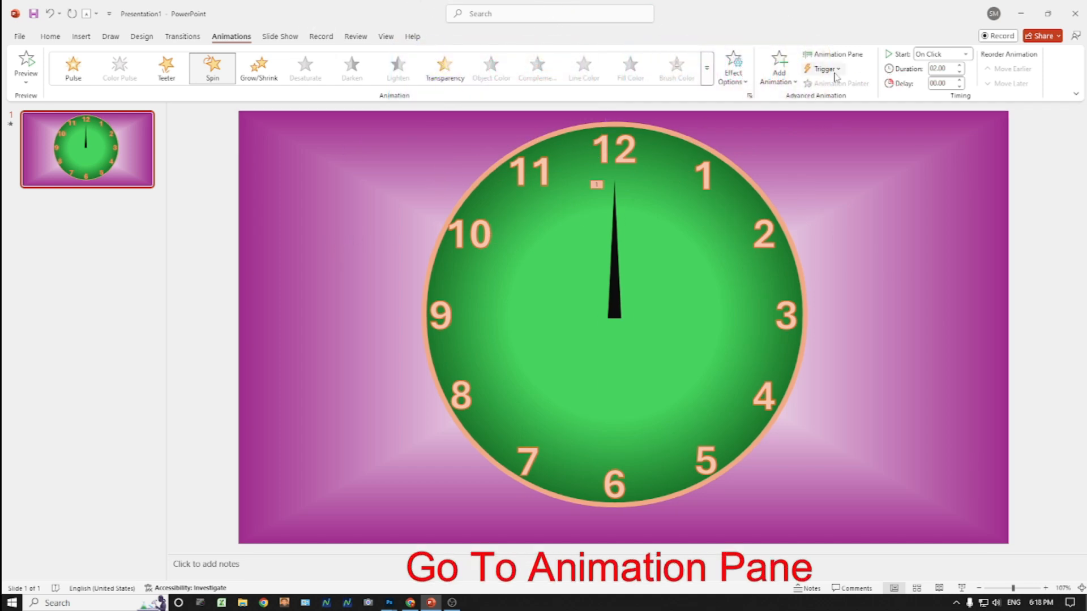
# Set the hand's Spin timing to a duration of 01:00 and repeat Until End of Slide
pyautogui.click(847, 55)
pyautogui.click(1074, 151)
pyautogui.click(1007, 219)
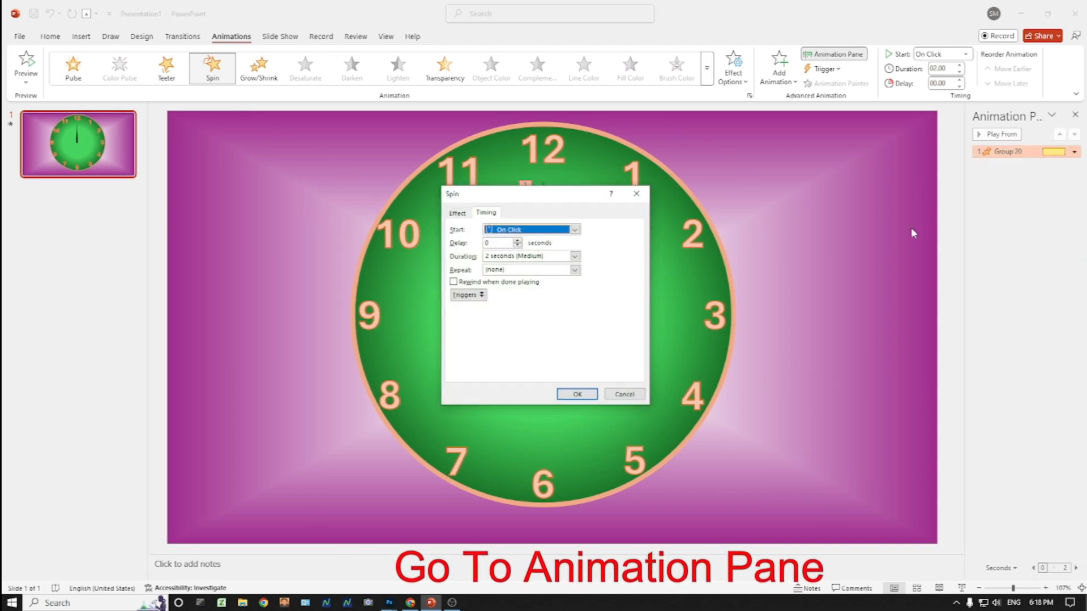
pyautogui.click(555, 255)
pyautogui.doubleClick(554, 253)
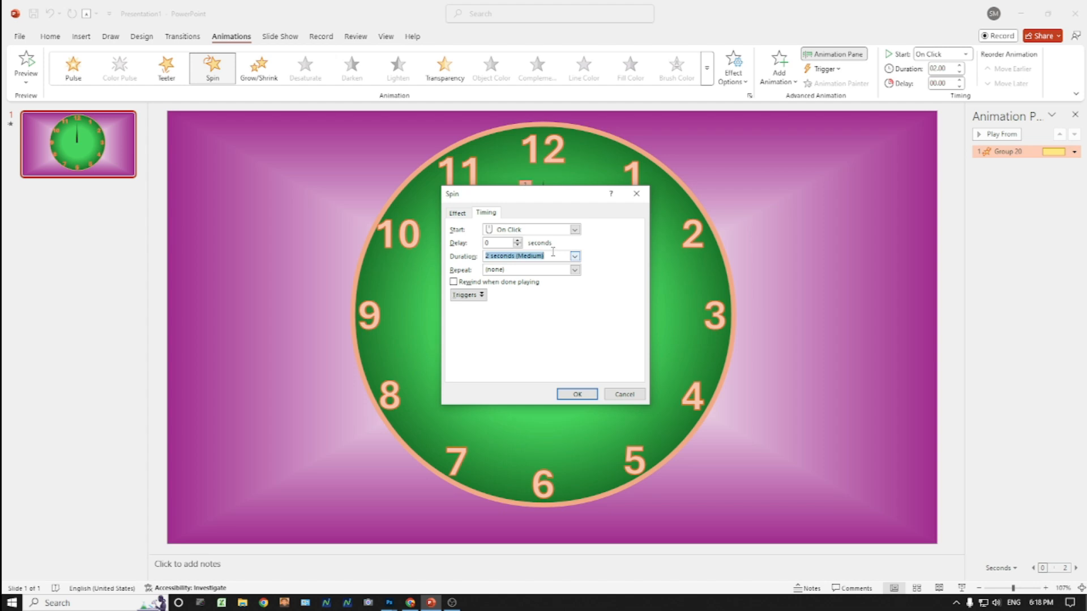
pyautogui.write('6')
pyautogui.click(575, 271)
pyautogui.click(528, 331)
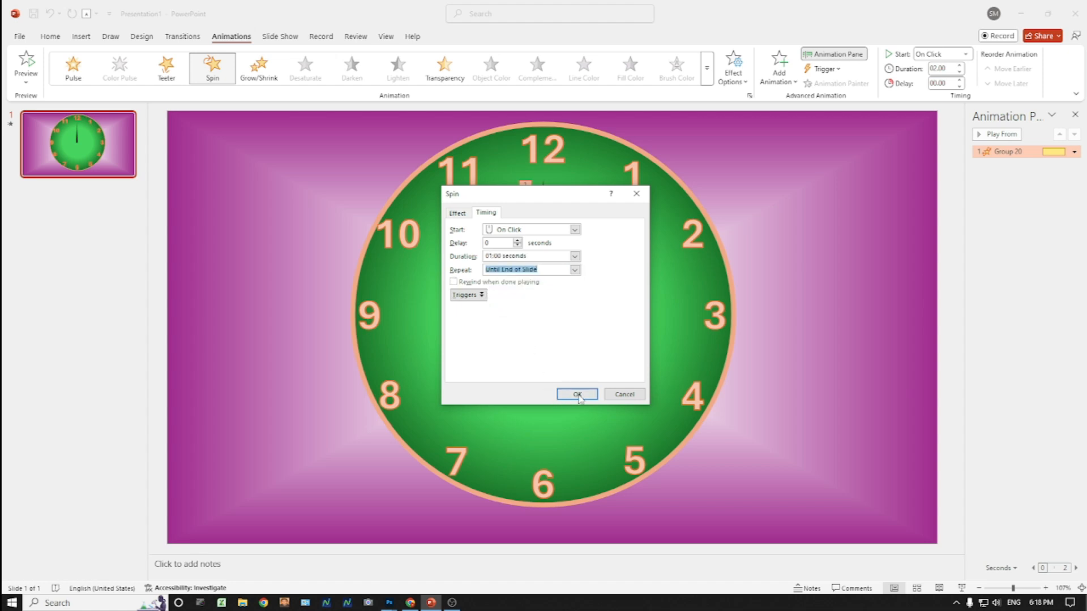
pyautogui.click(577, 395)
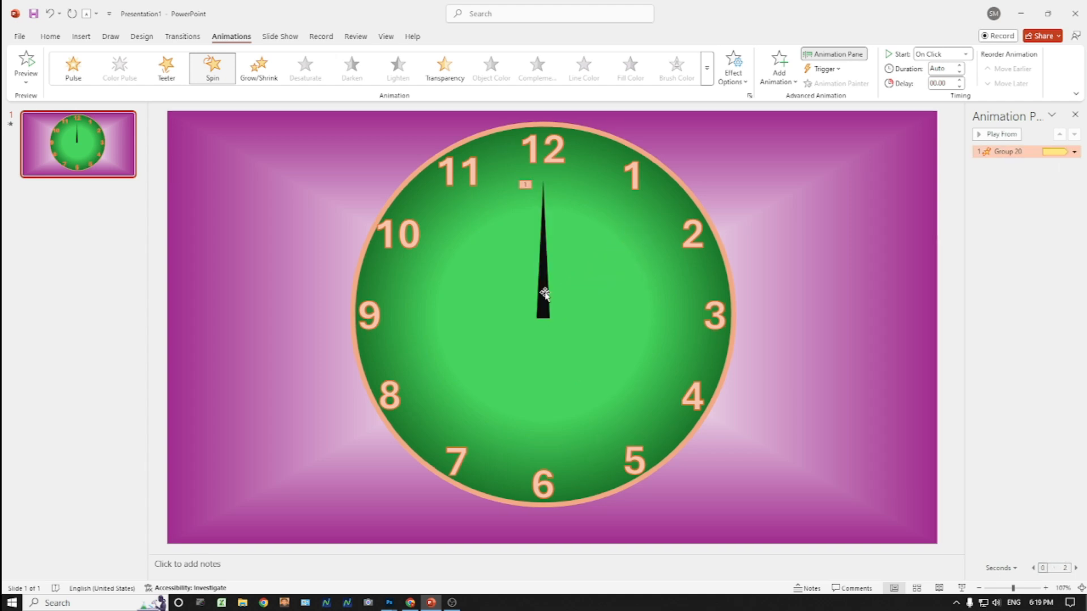
# Duplicate the animated clock hand just beside the original and make the copy shorter and wider
pyautogui.click(544, 292)
pyautogui.moveTo(548, 290); pyautogui.dragTo(592, 291)
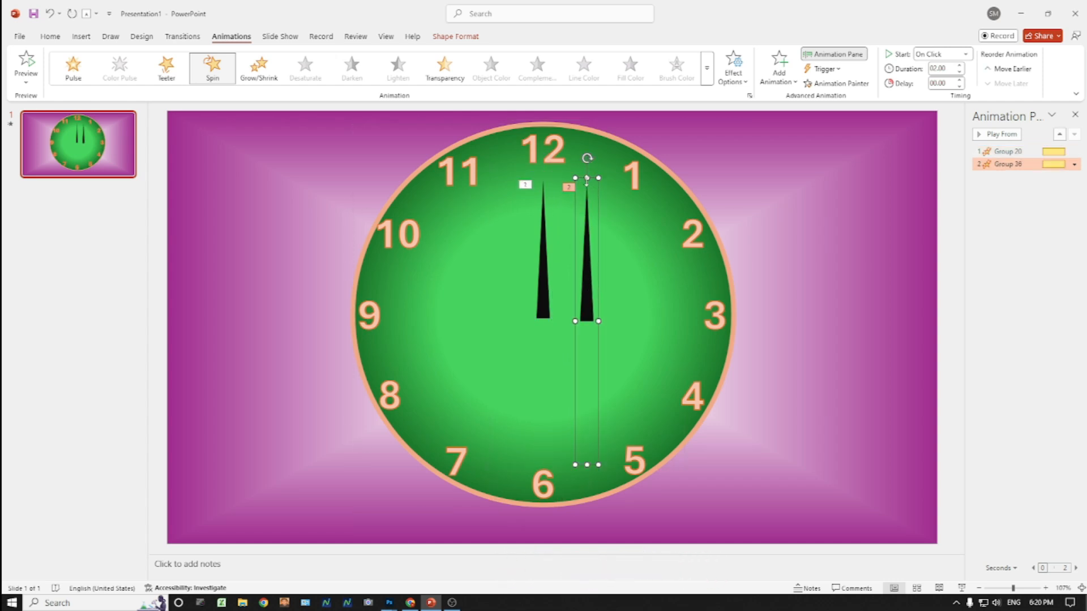
pyautogui.moveTo(587, 180); pyautogui.dragTo(587, 223)
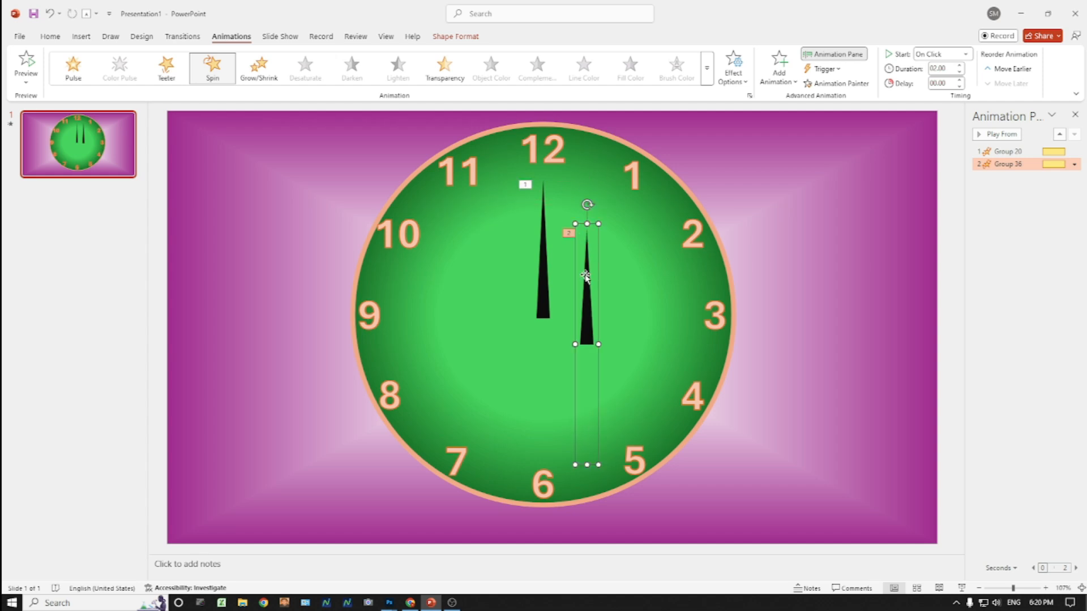
pyautogui.moveTo(598, 344); pyautogui.dragTo(609, 344)
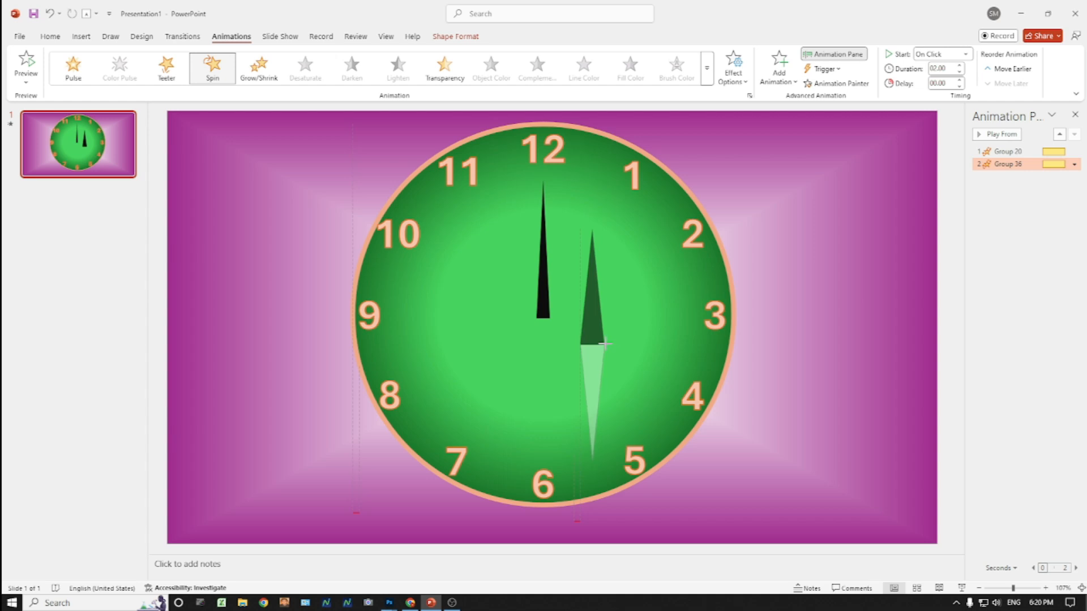
# Fill the visible spike of the shorter, wider clock hand with a medium blue theme color
pyautogui.click(594, 313)
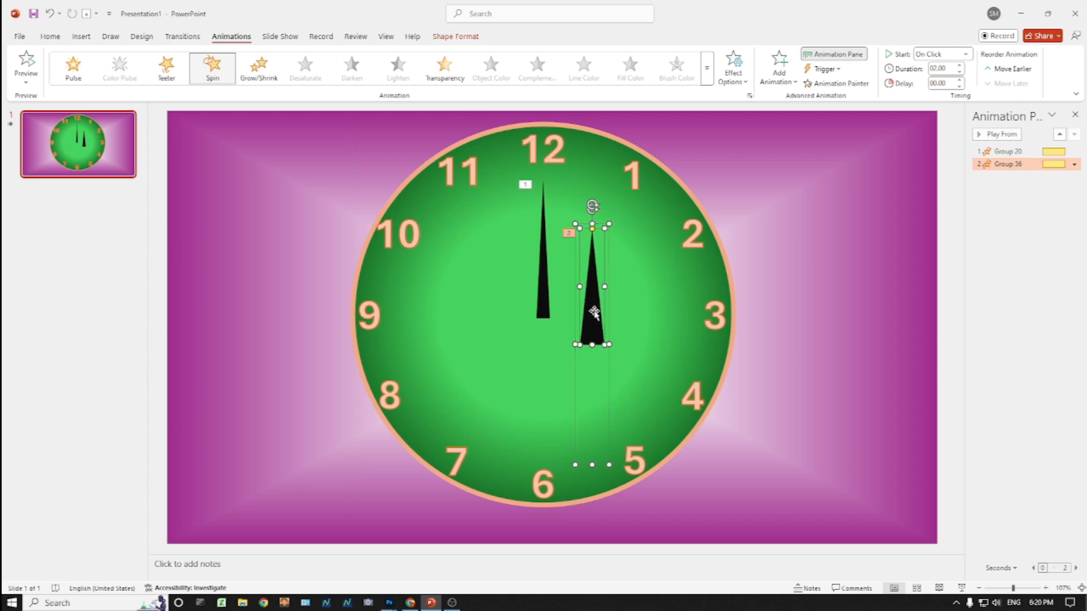
pyautogui.click(456, 36)
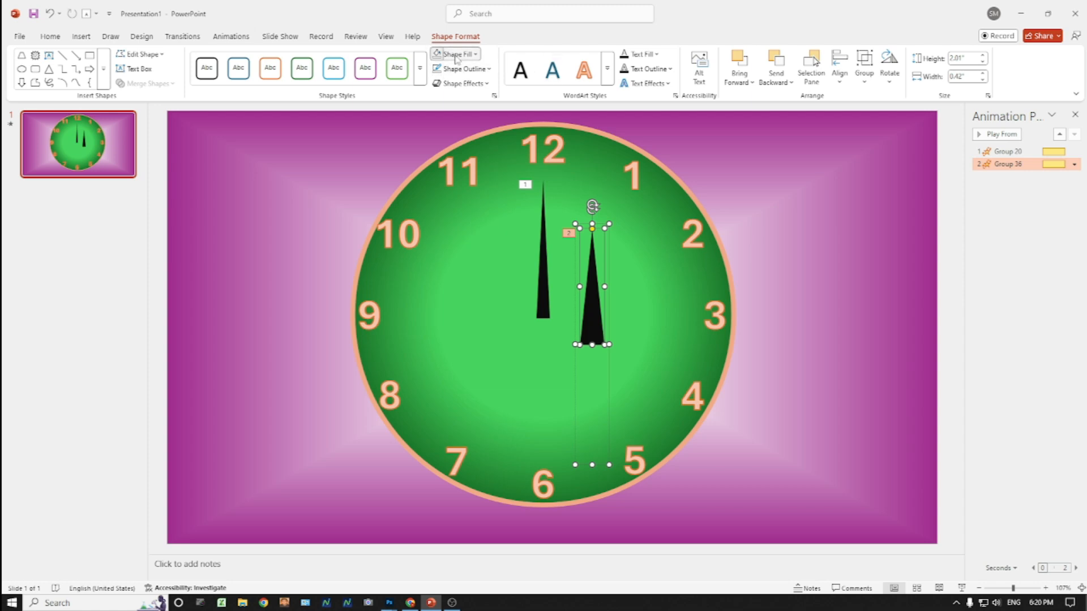
pyautogui.click(456, 54)
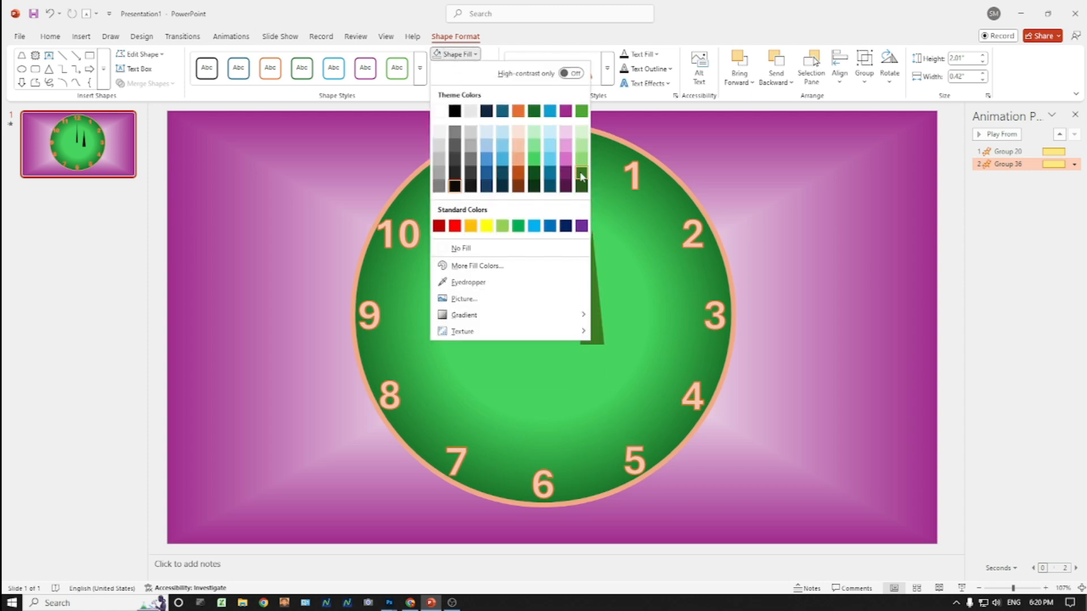
pyautogui.click(501, 180)
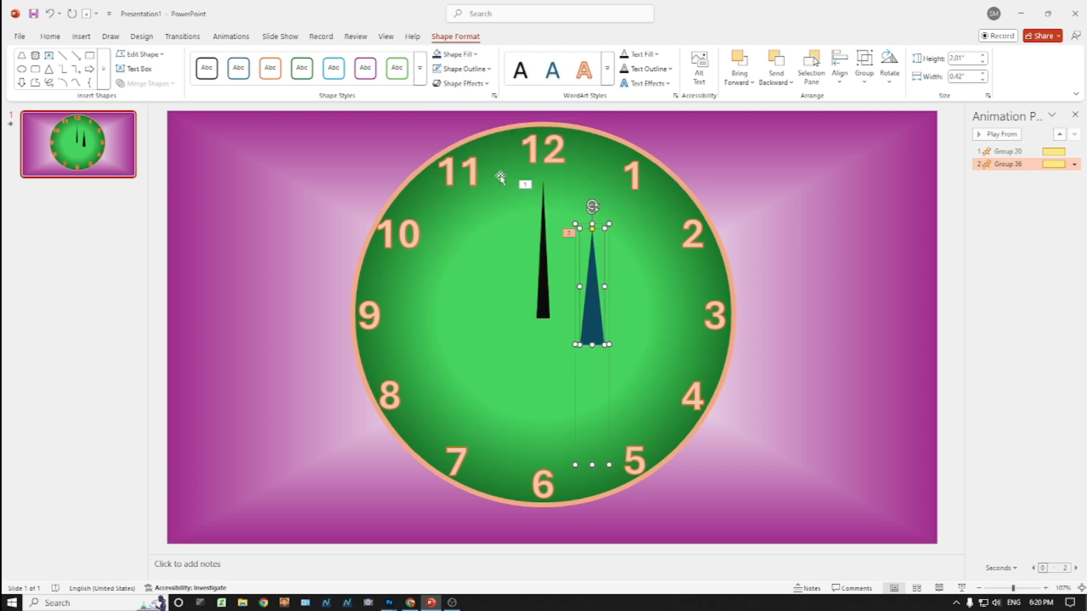
pyautogui.click(474, 54)
pyautogui.click(490, 180)
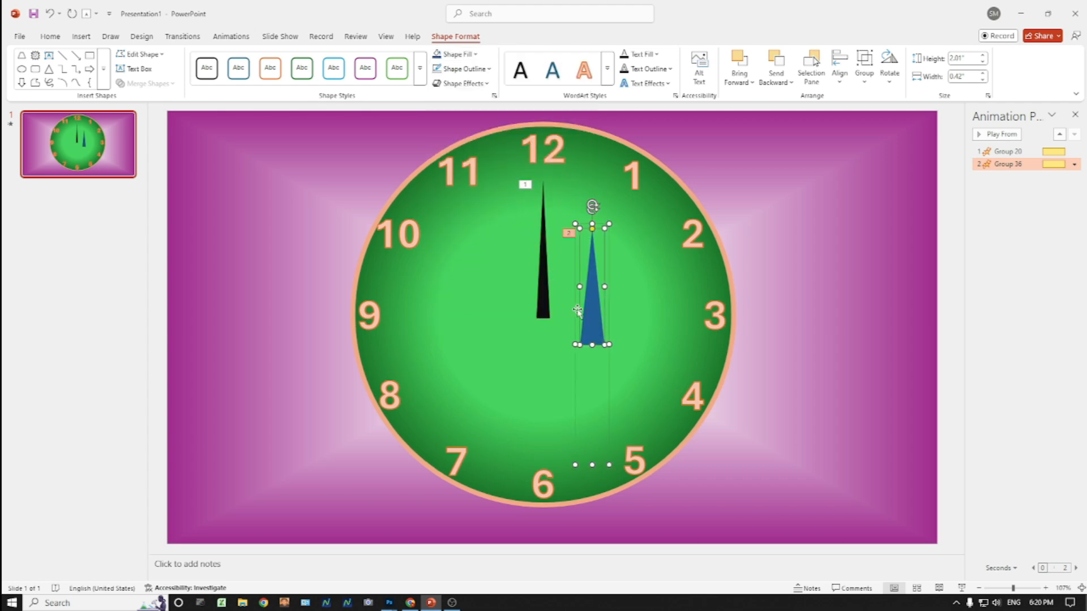
# Rotate the blue hand left 90° and place its wide end at the dial's center so it points toward the 9
pyautogui.click(889, 71)
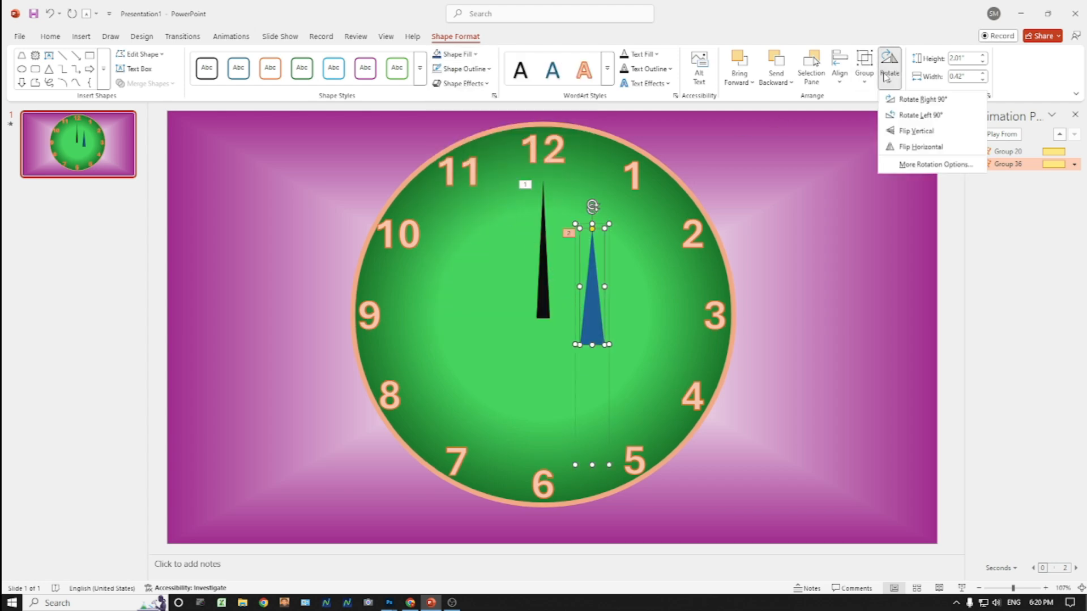
pyautogui.click(920, 115)
pyautogui.moveTo(619, 286); pyautogui.dragTo(518, 315)
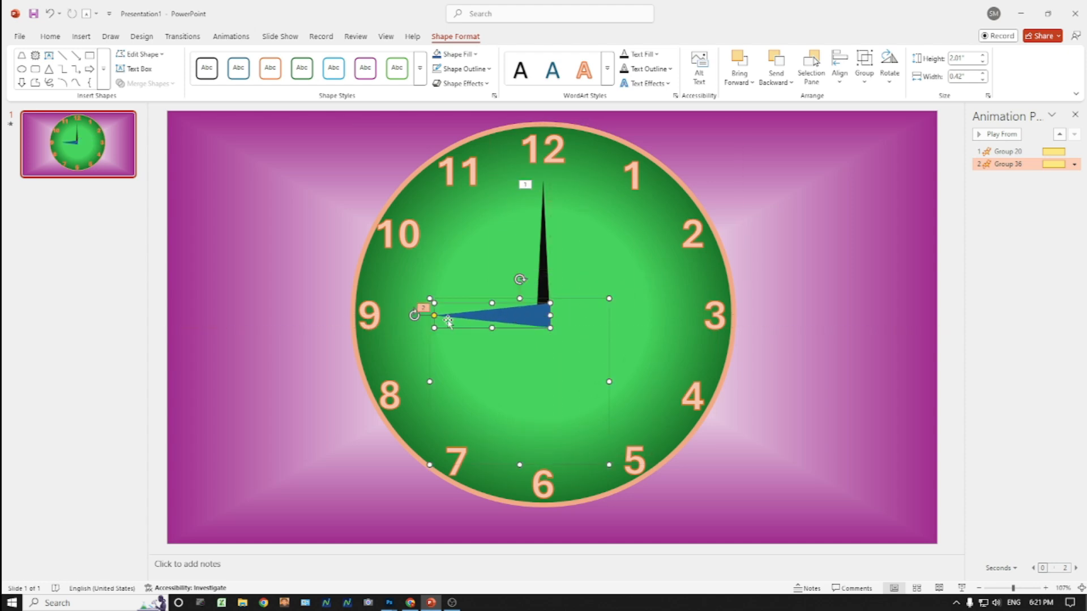
pyautogui.moveTo(550, 315)
pyautogui.mouseDown()
pyautogui.moveTo(560, 315)
pyautogui.moveTo(542, 315)
pyautogui.mouseUp()
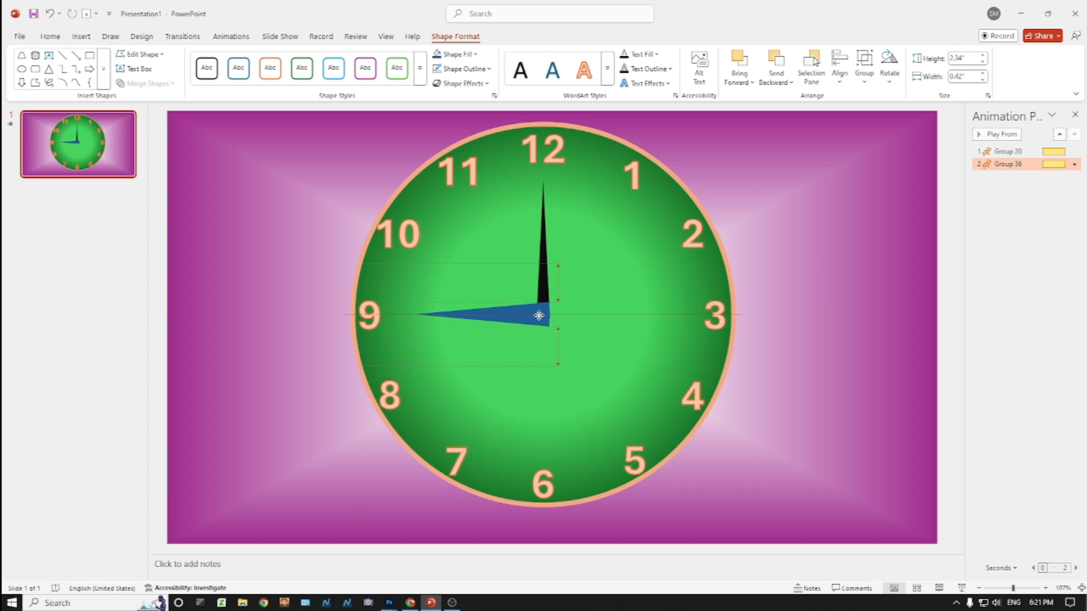
pyautogui.moveTo(539, 315); pyautogui.dragTo(541, 317)
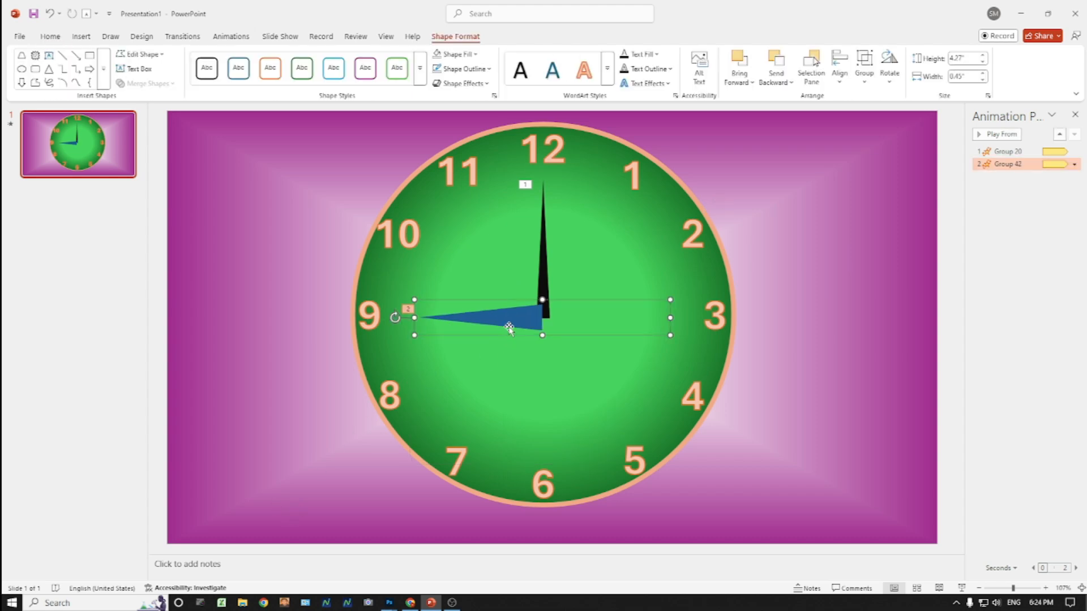
pyautogui.click(515, 318)
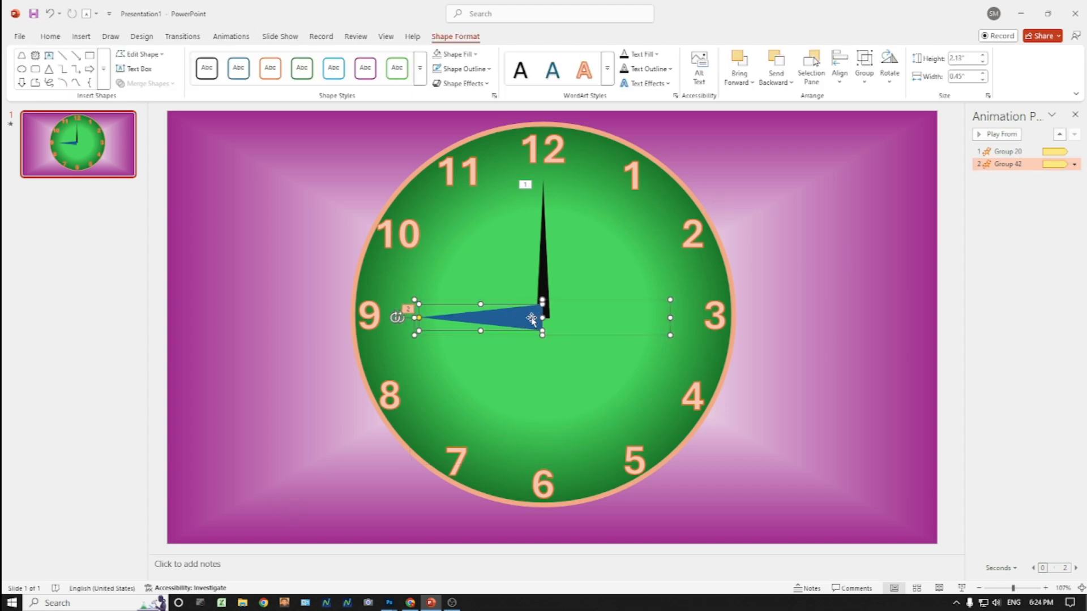
pyautogui.click(280, 391)
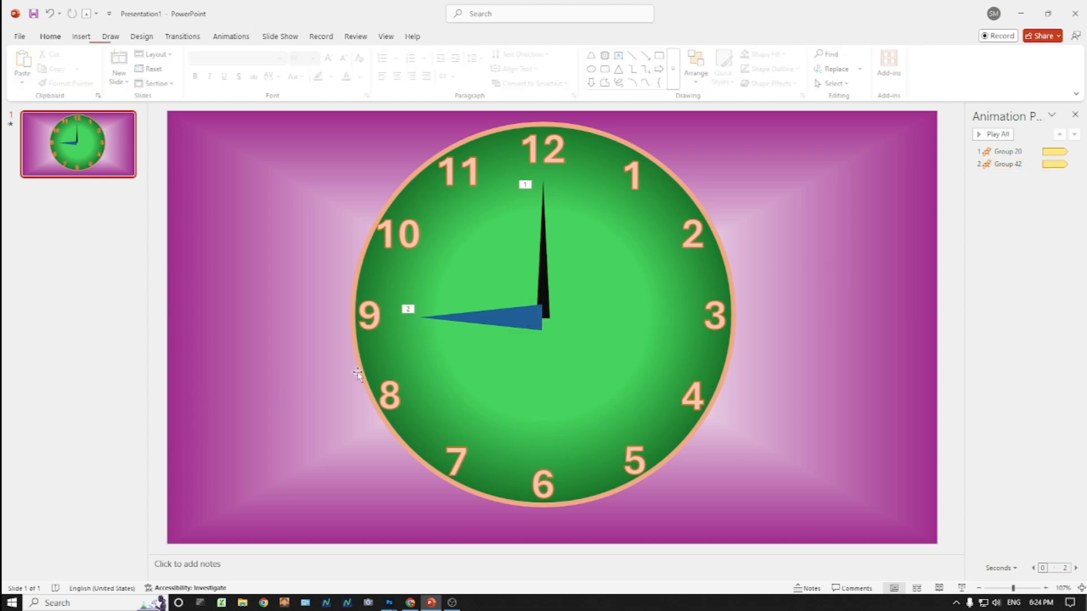
# Set the blue hand's Spin timing to a duration of 300 seconds and repeat Until End of Slide
pyautogui.click(1059, 164)
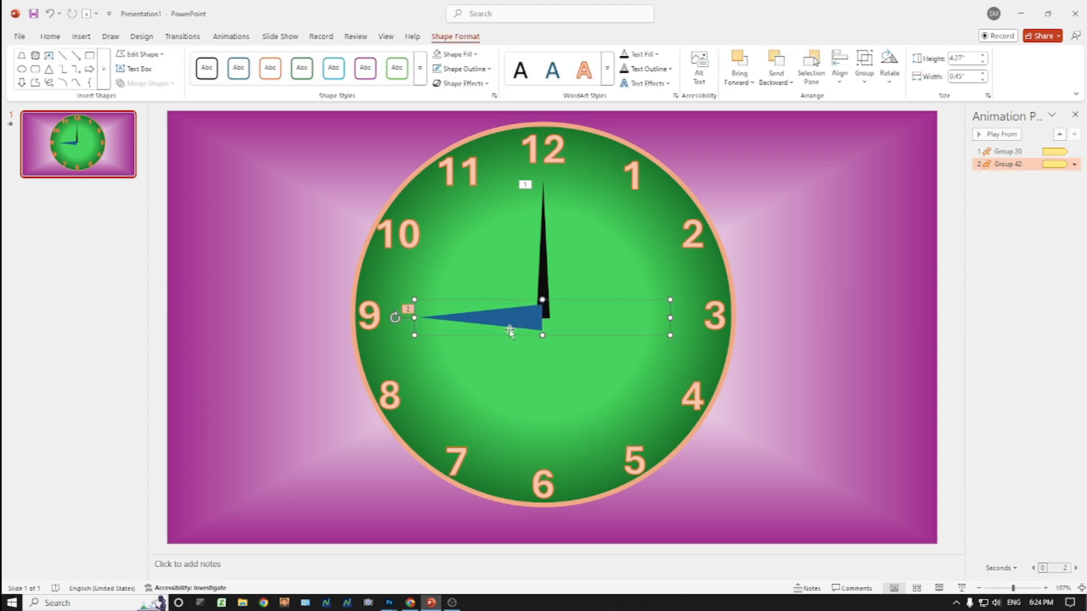
pyautogui.click(1074, 164)
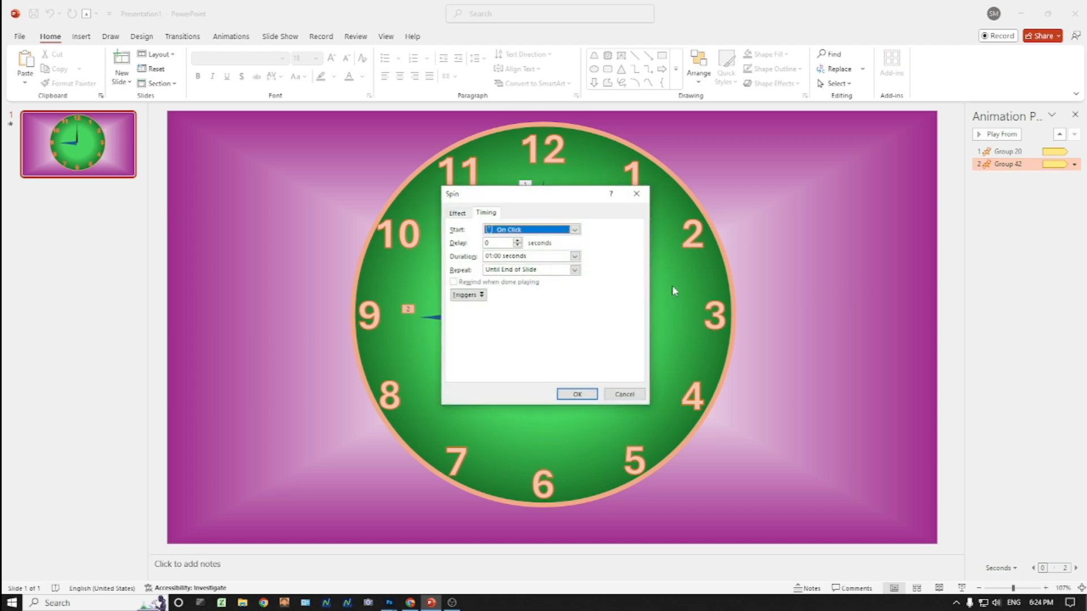
pyautogui.click(554, 256)
pyautogui.write('300')
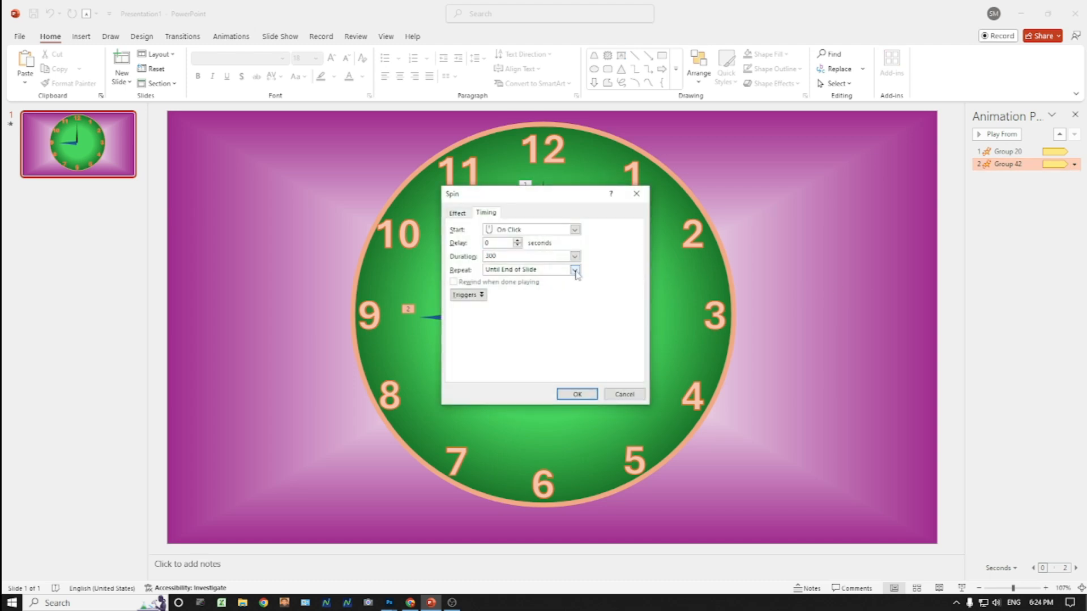
pyautogui.click(575, 270)
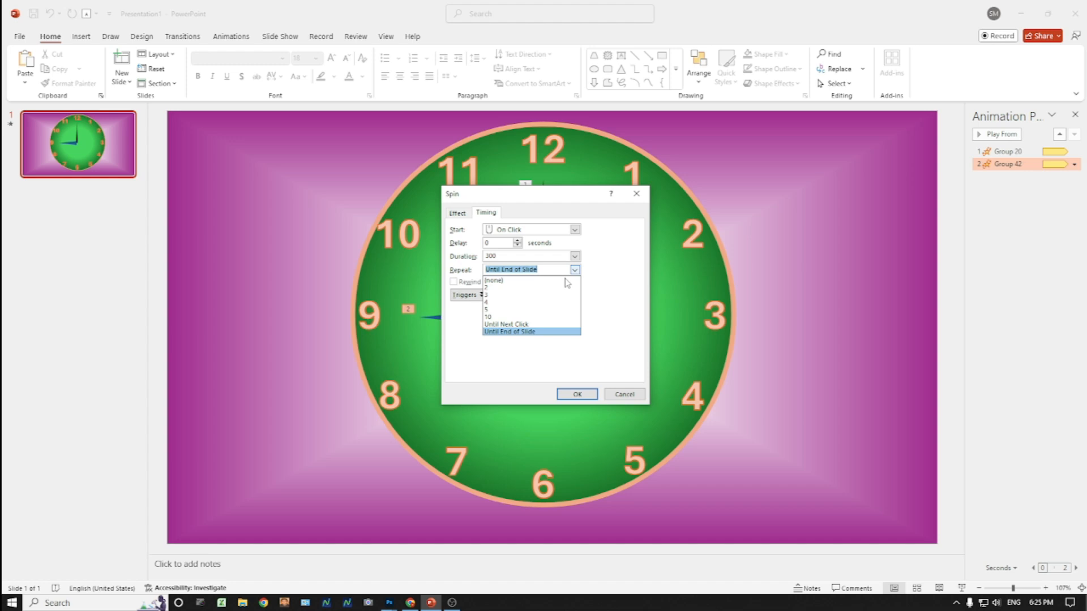
pyautogui.click(529, 332)
pyautogui.click(577, 395)
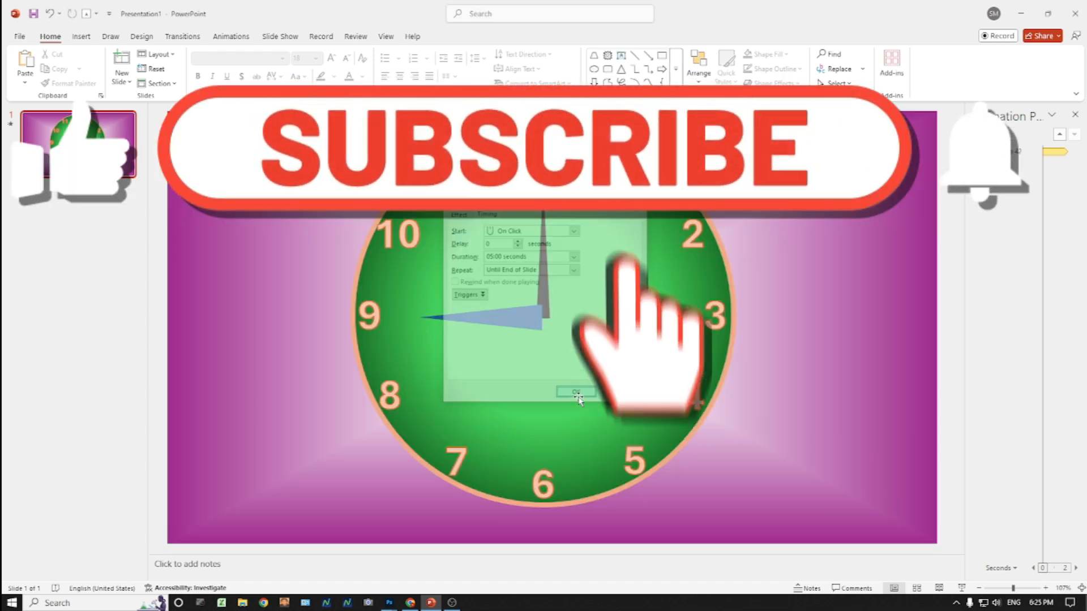